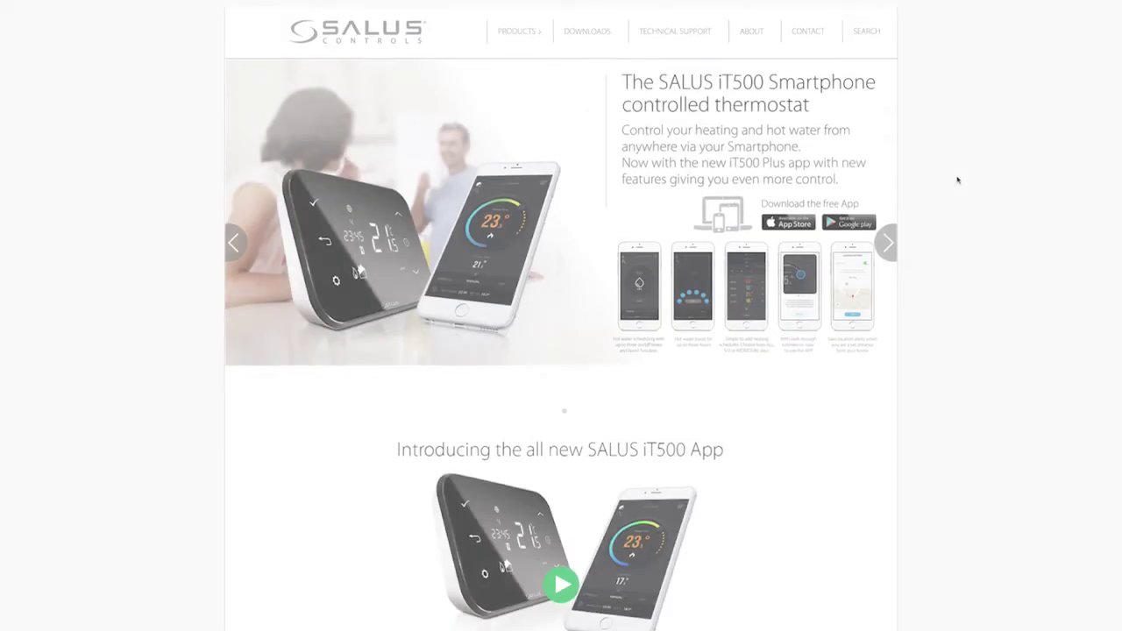
- Scroll down the iT500 product page to reach the web portal login link
scroll(958, 178, "down", 5)
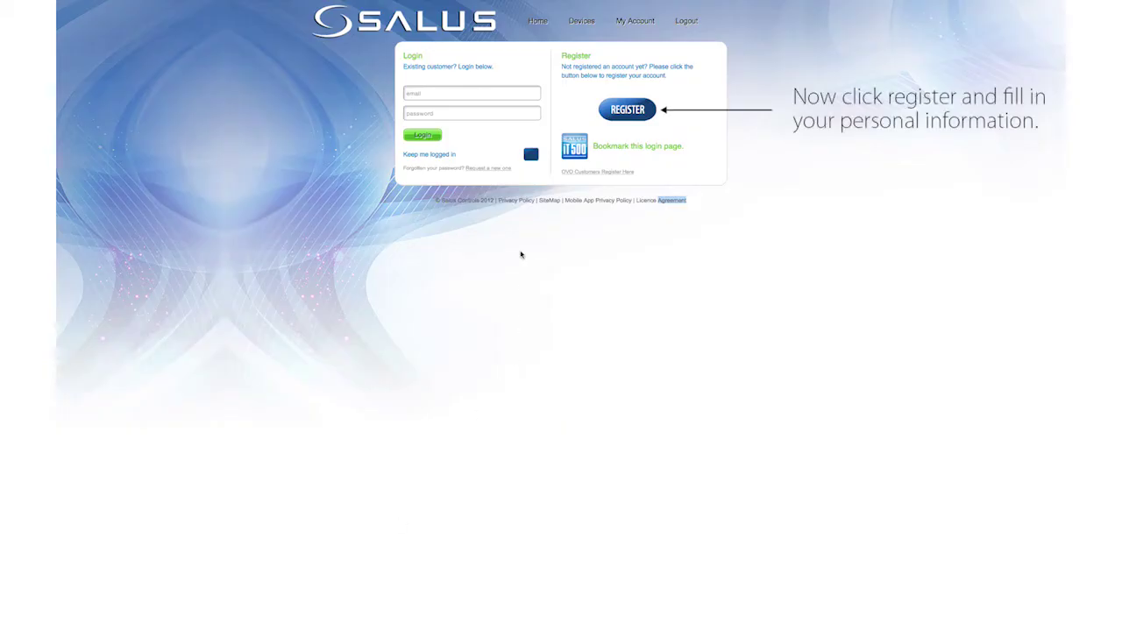
- Open the Register New Account form and start entering the account email
left_click(650, 111)
left_click(489, 115)
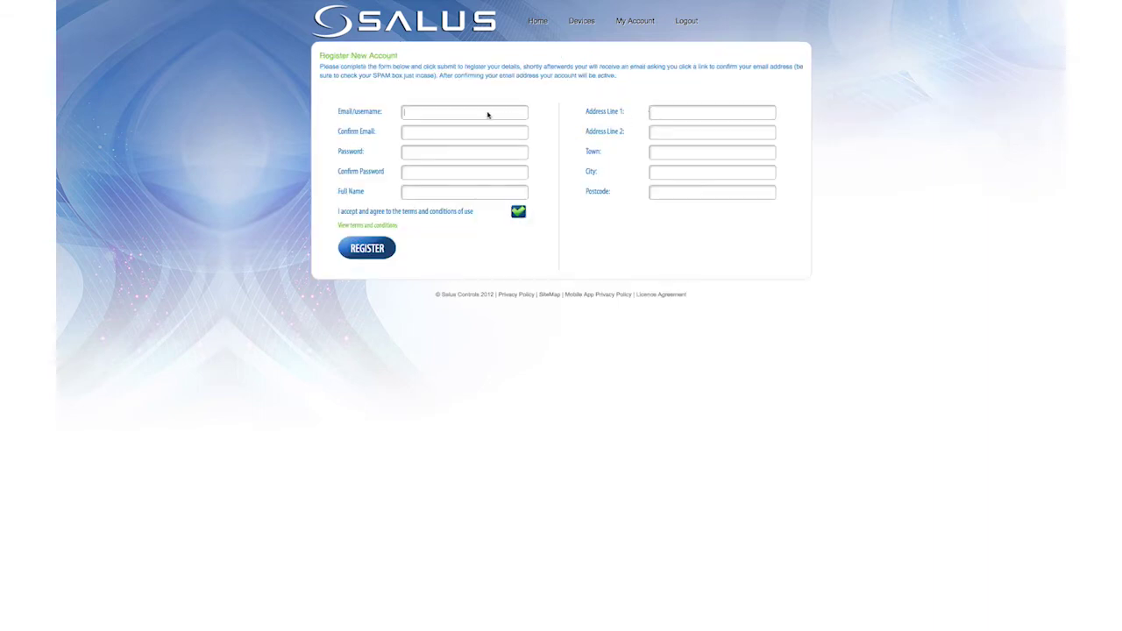
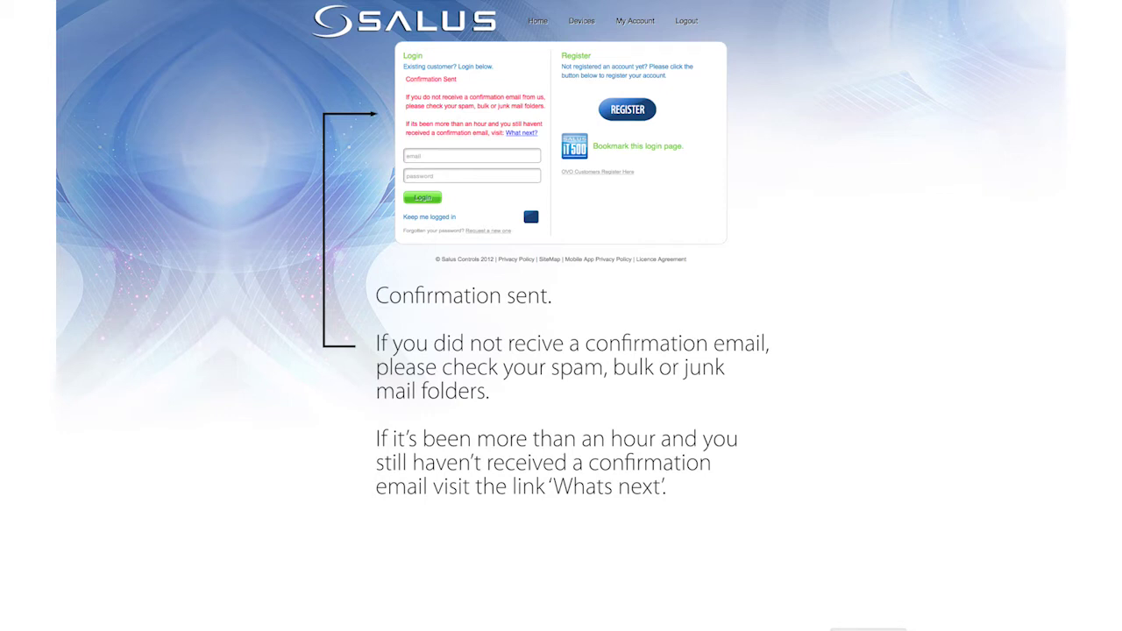
- Log in with the confirmed account email and a retyped password
left_click(487, 103)
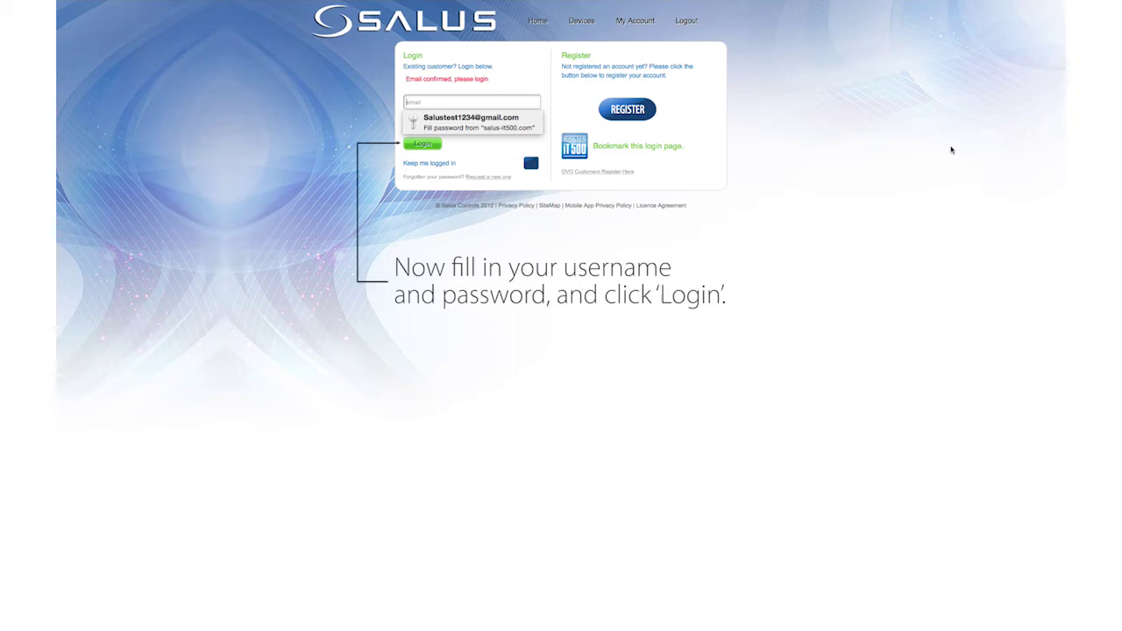
left_click(502, 127)
key("BackSpace")
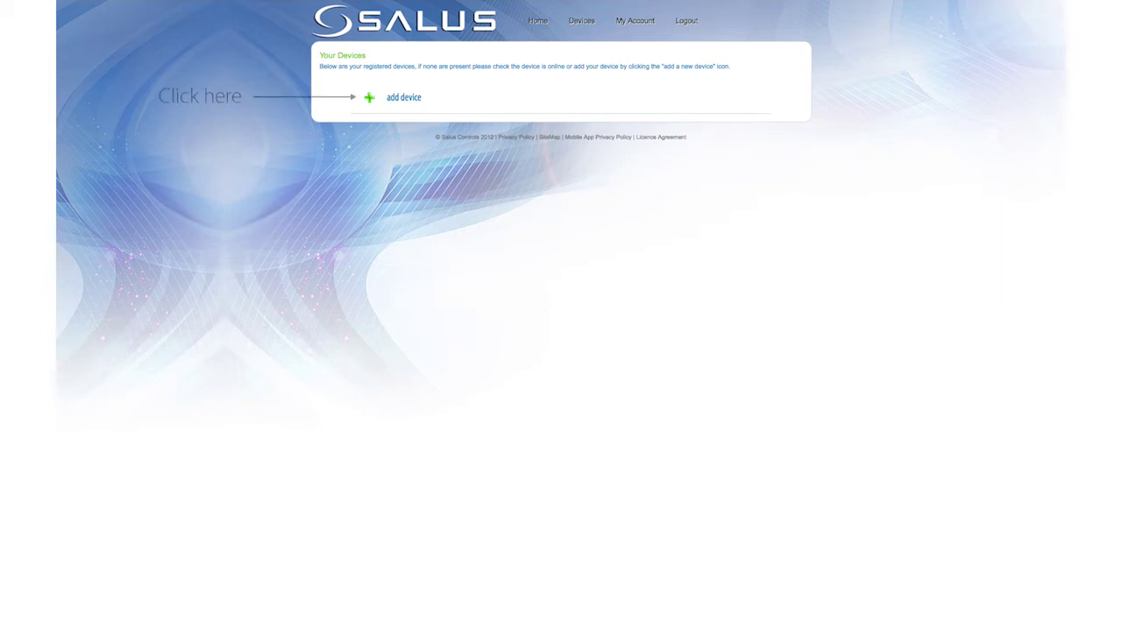
- Enter device number STA00058906 with suffix OK in the add-device fields
left_click(369, 99)
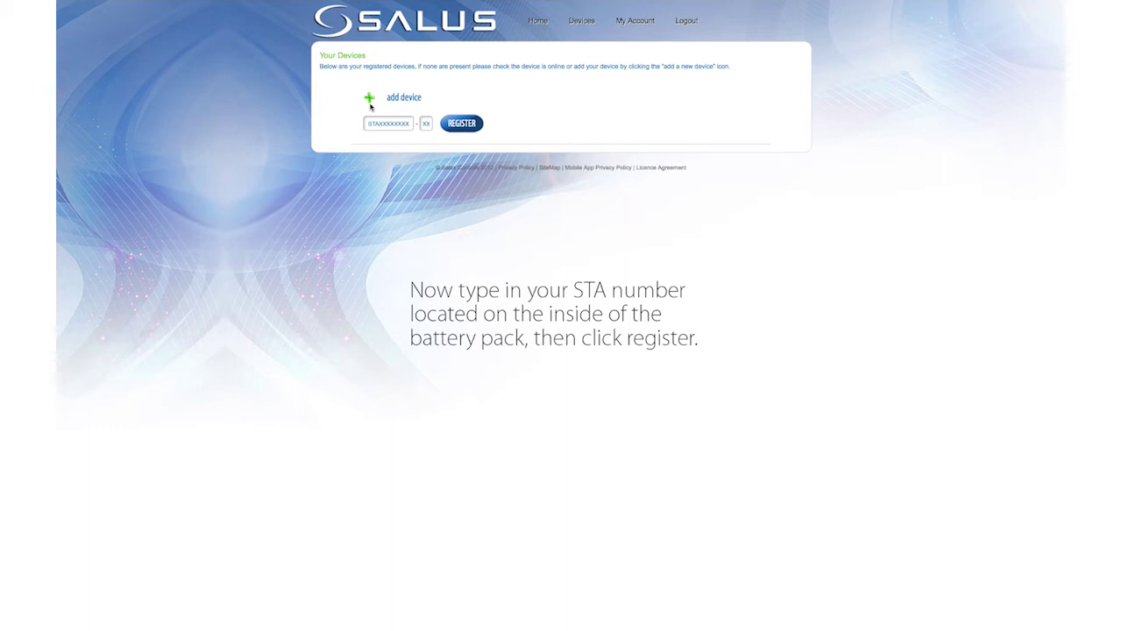
double_click(383, 124)
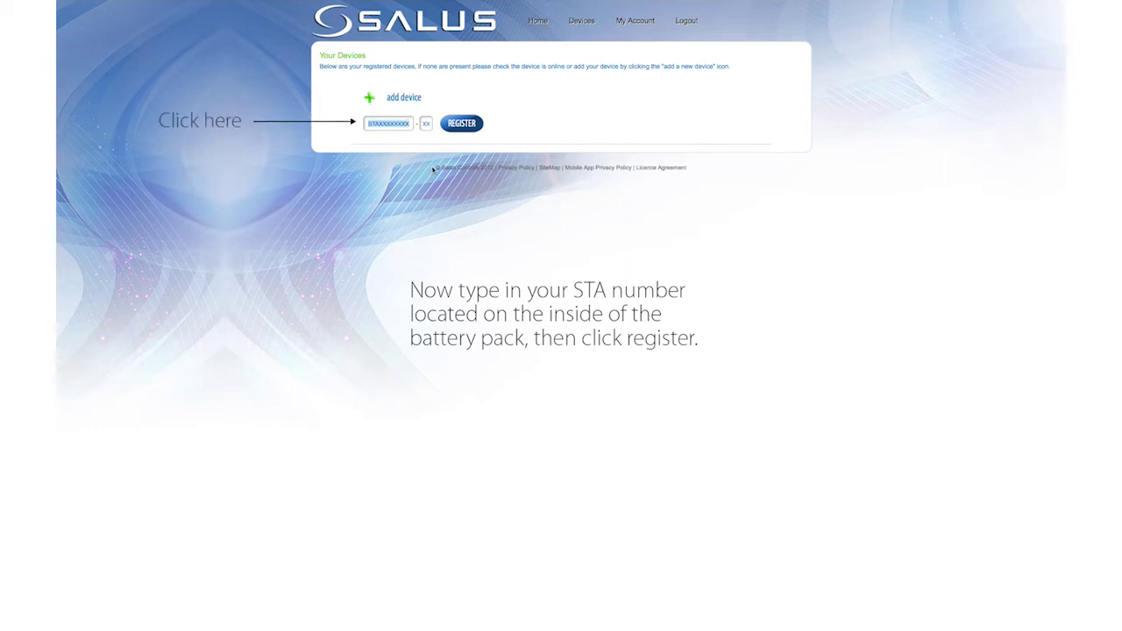
left_click(395, 123)
type("STA")
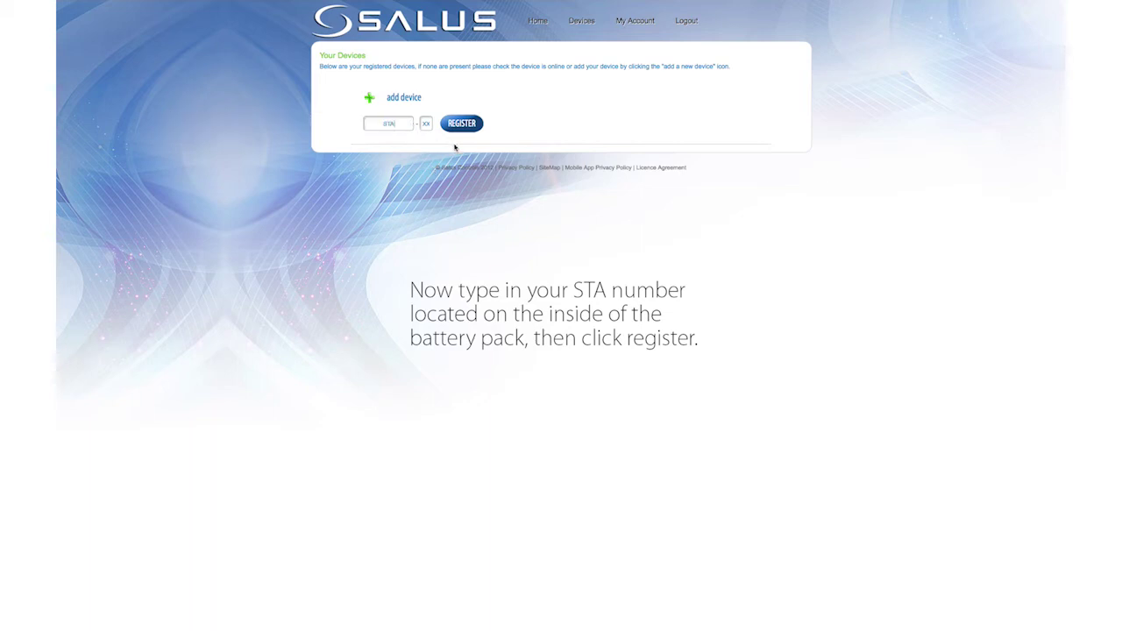
type("000")
type("58")
type("906")
double_click(427, 125)
type("OK")
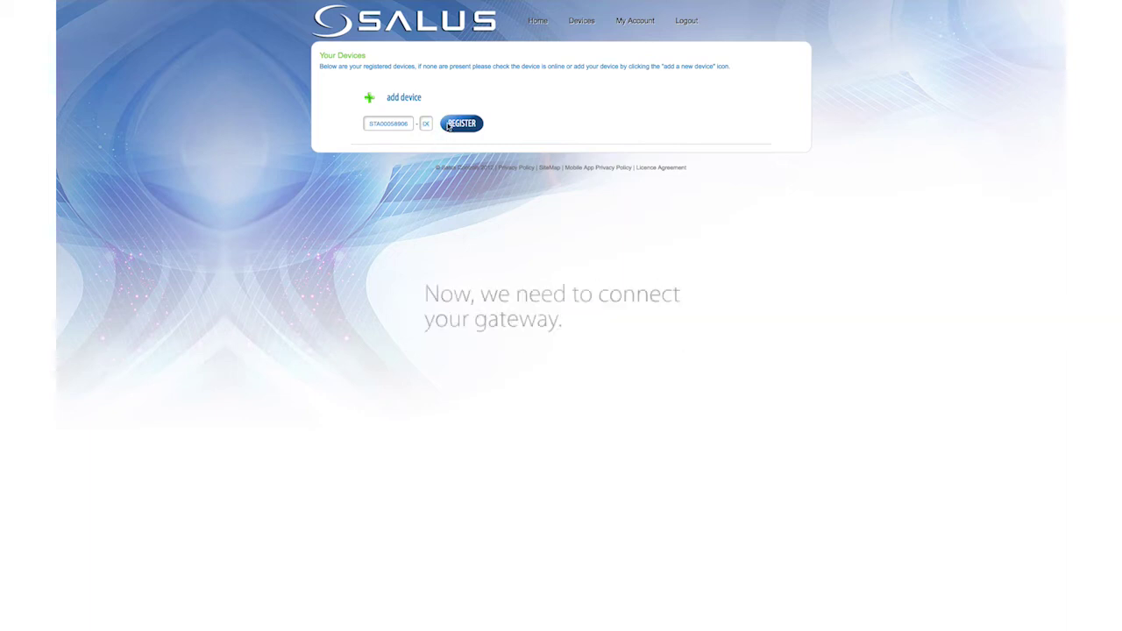
- Register the STA00058906 thermostat to the account
left_click(448, 125)
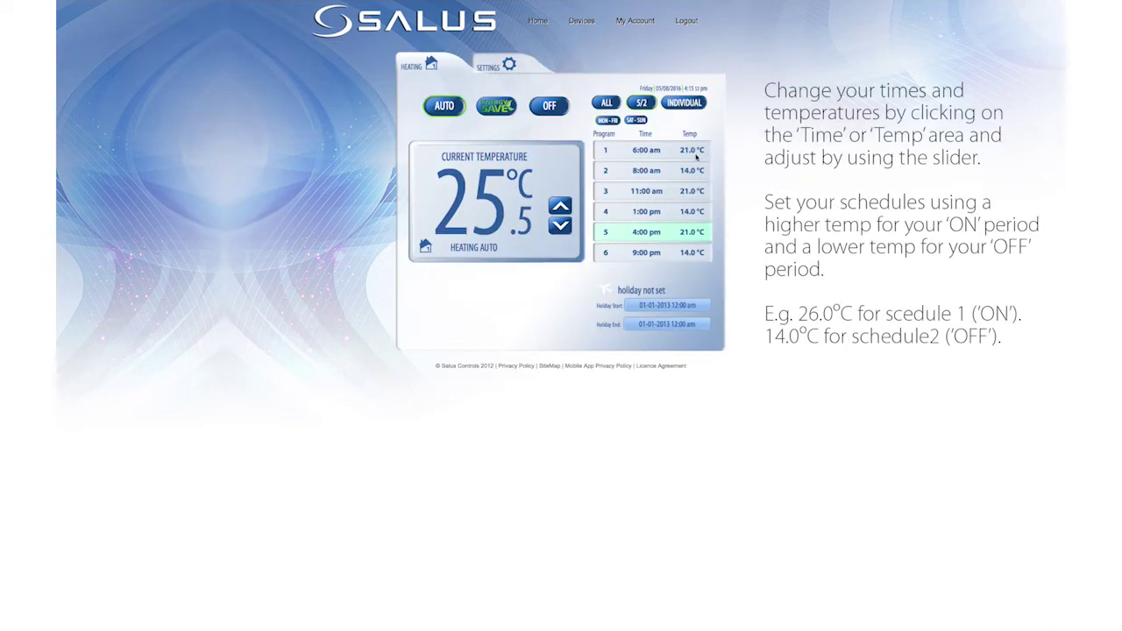
- Set heating program 1 to start at 7:00 am at 26.0 °C
left_click(664, 157)
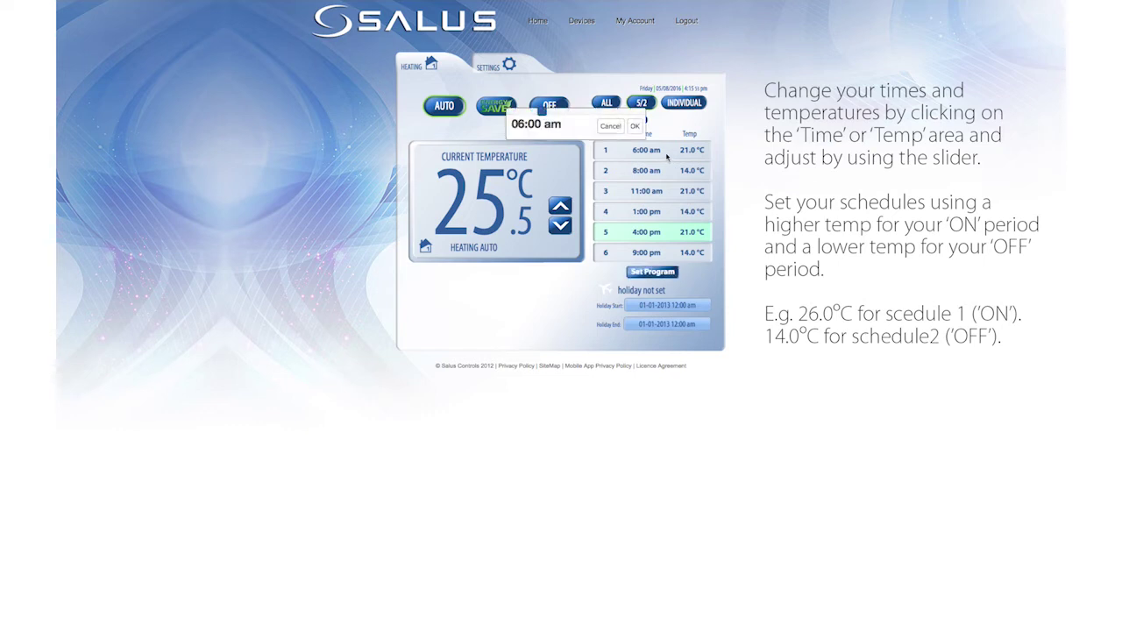
left_click(611, 126)
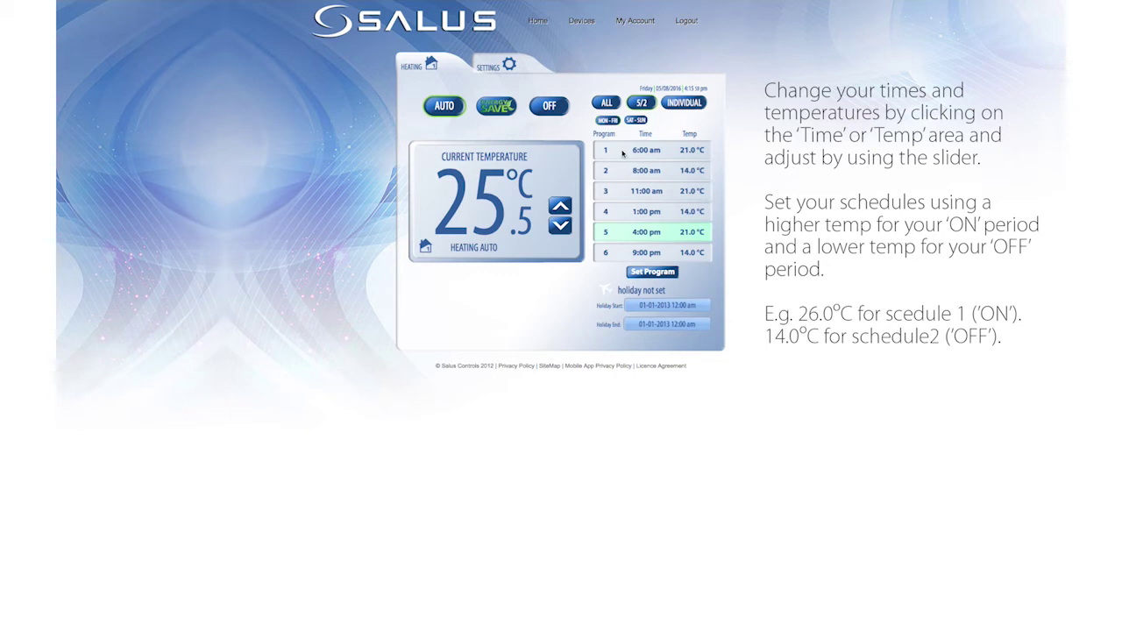
left_click(622, 153)
left_click_drag(545, 115, 546, 115)
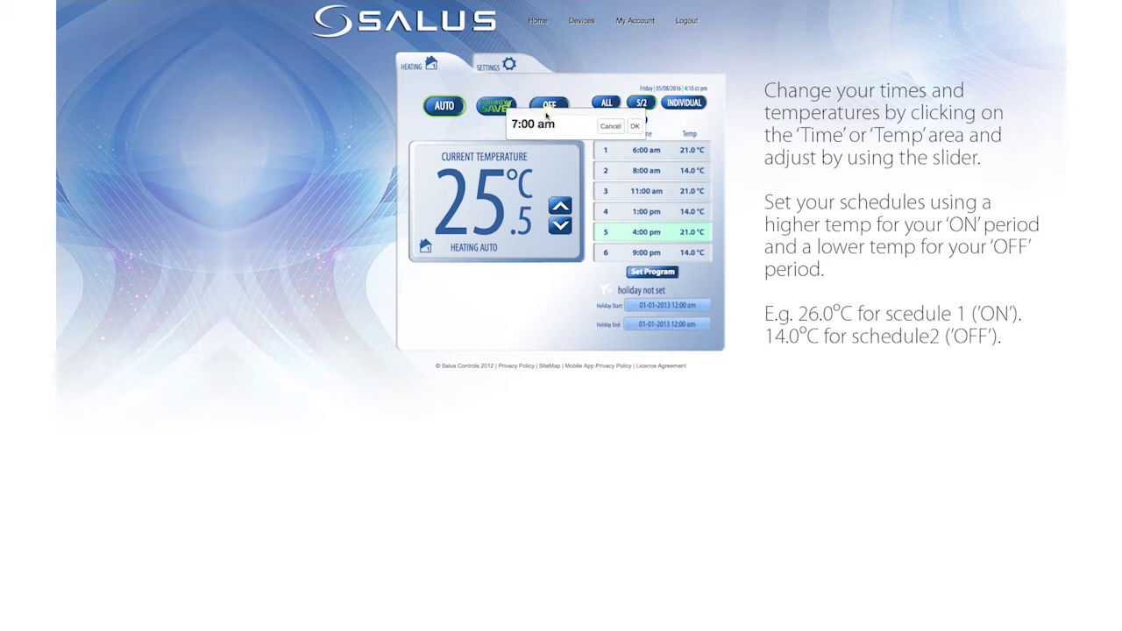
left_click(635, 125)
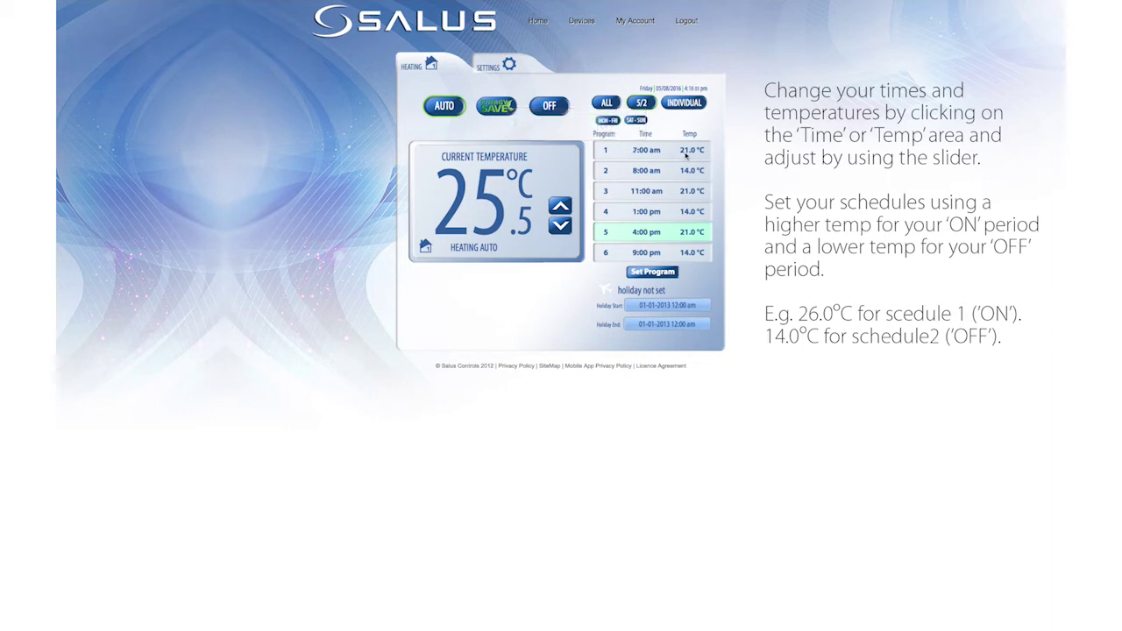
left_click(698, 151)
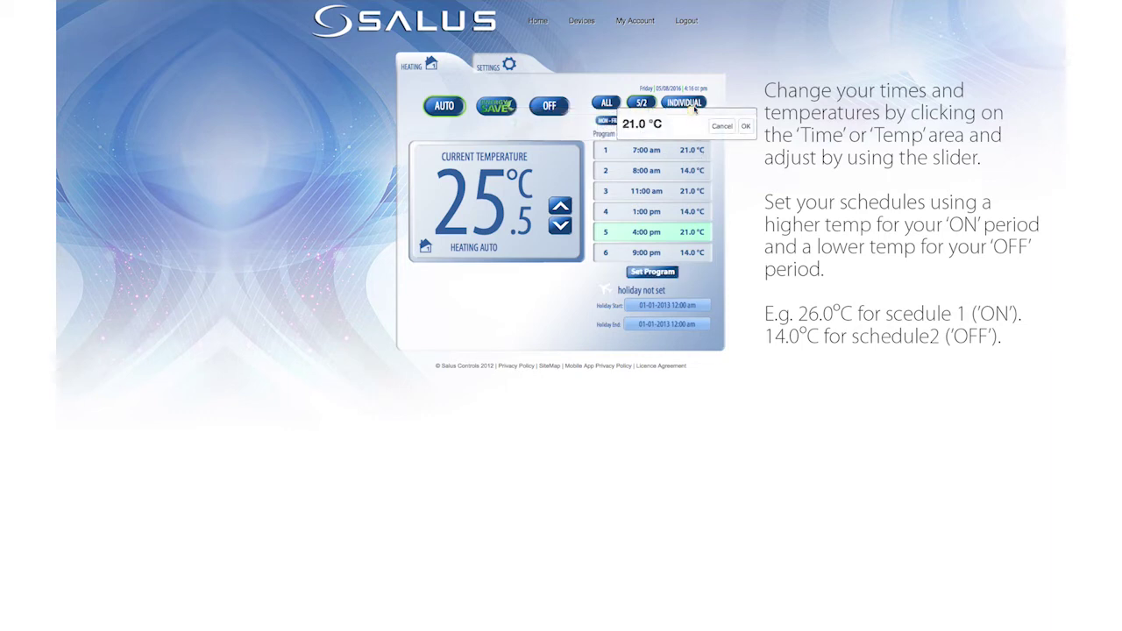
left_click_drag(694, 111, 718, 111)
left_click(745, 127)
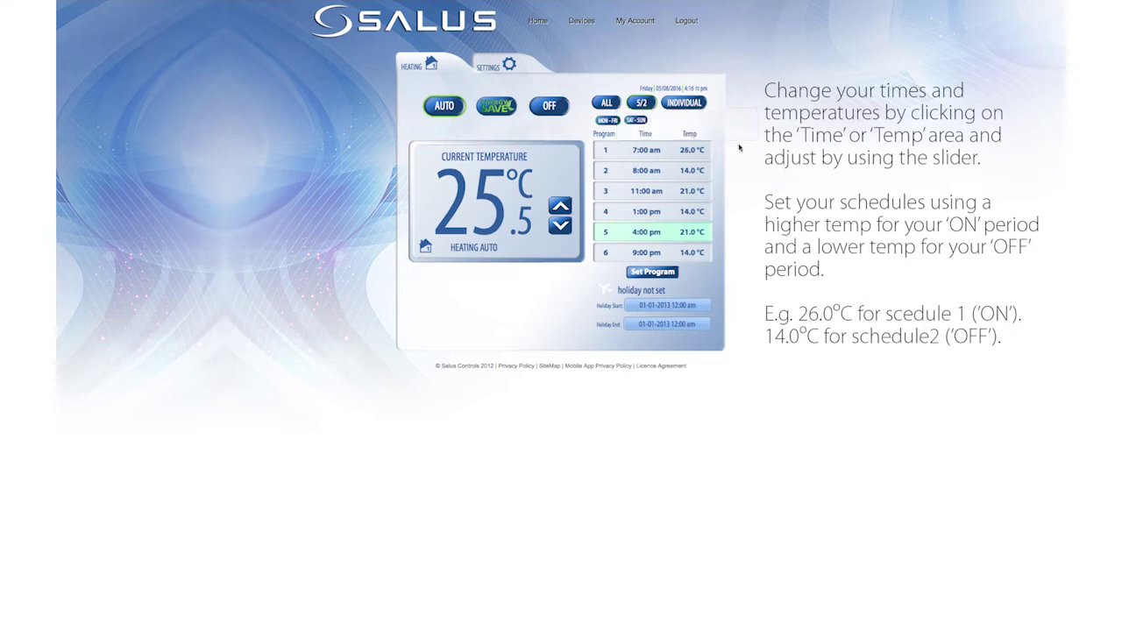
- Set program 2 to start at 10:00 am at 12.5 °C
left_click(651, 172)
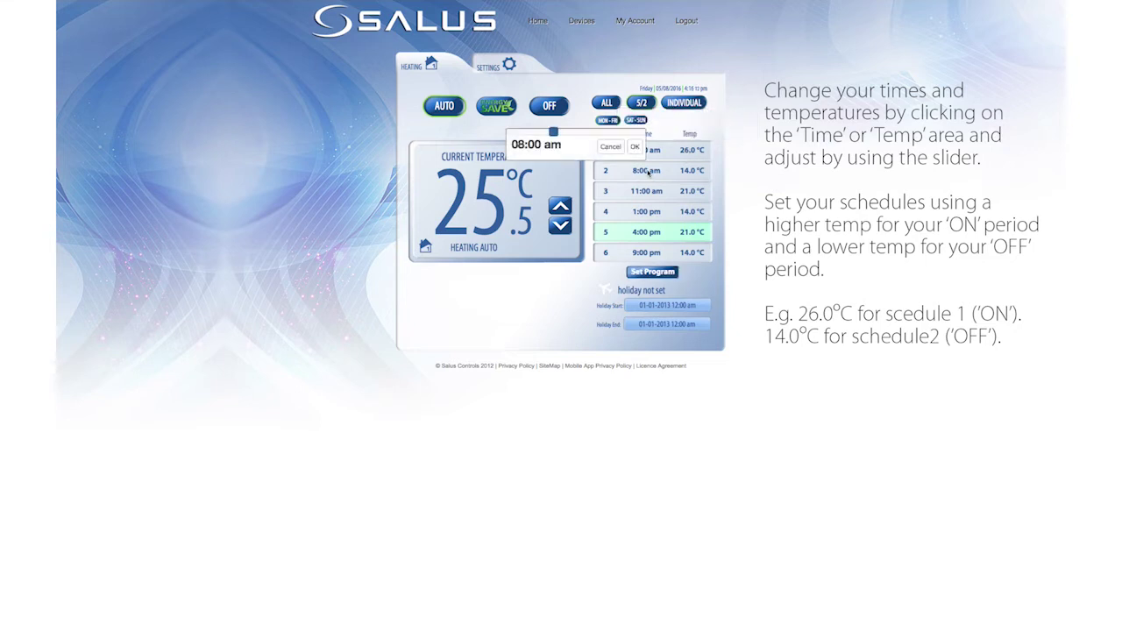
left_click_drag(553, 133, 563, 133)
left_click(635, 147)
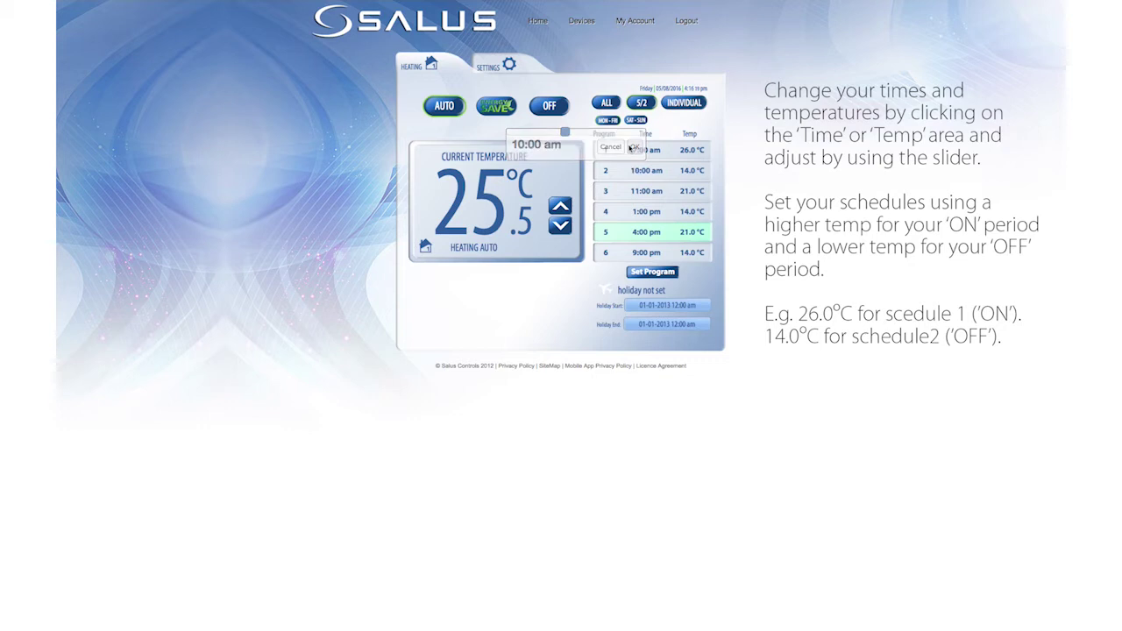
left_click(693, 173)
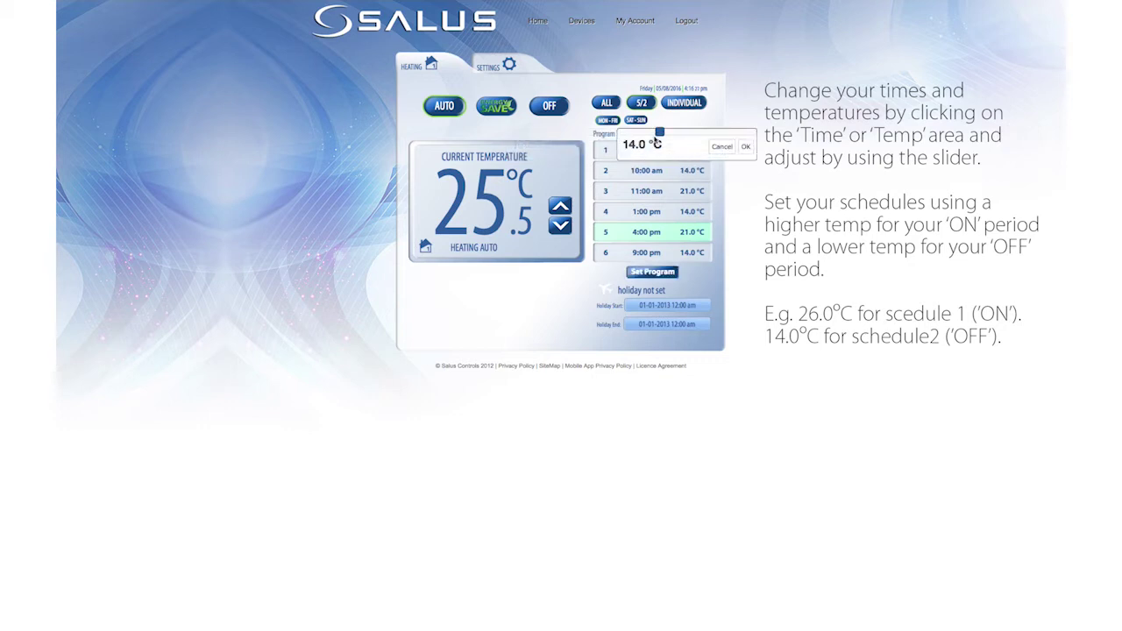
left_click_drag(660, 132, 648, 139)
left_click(745, 146)
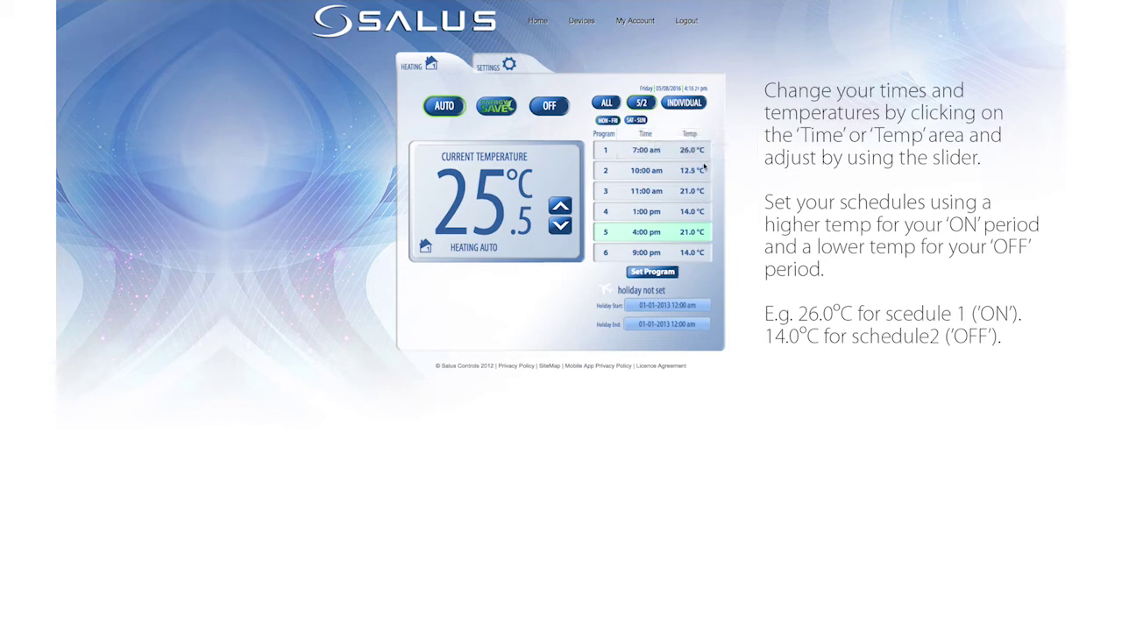
- Set program 3 to start at 12:30 pm at 20.5 °C
left_click(649, 194)
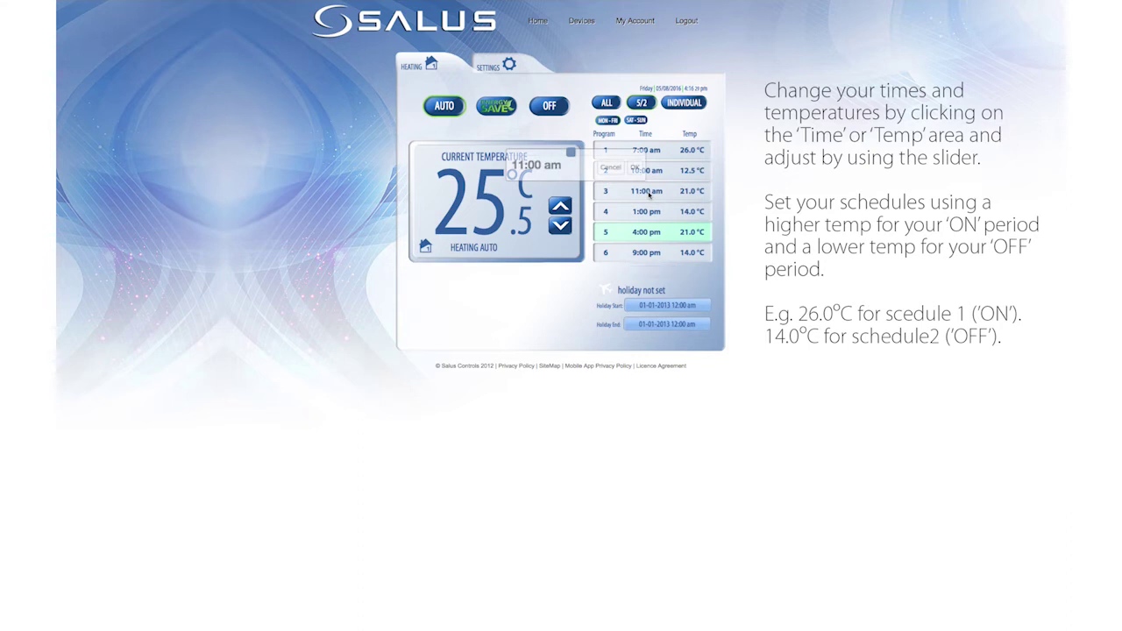
left_click_drag(572, 154, 580, 153)
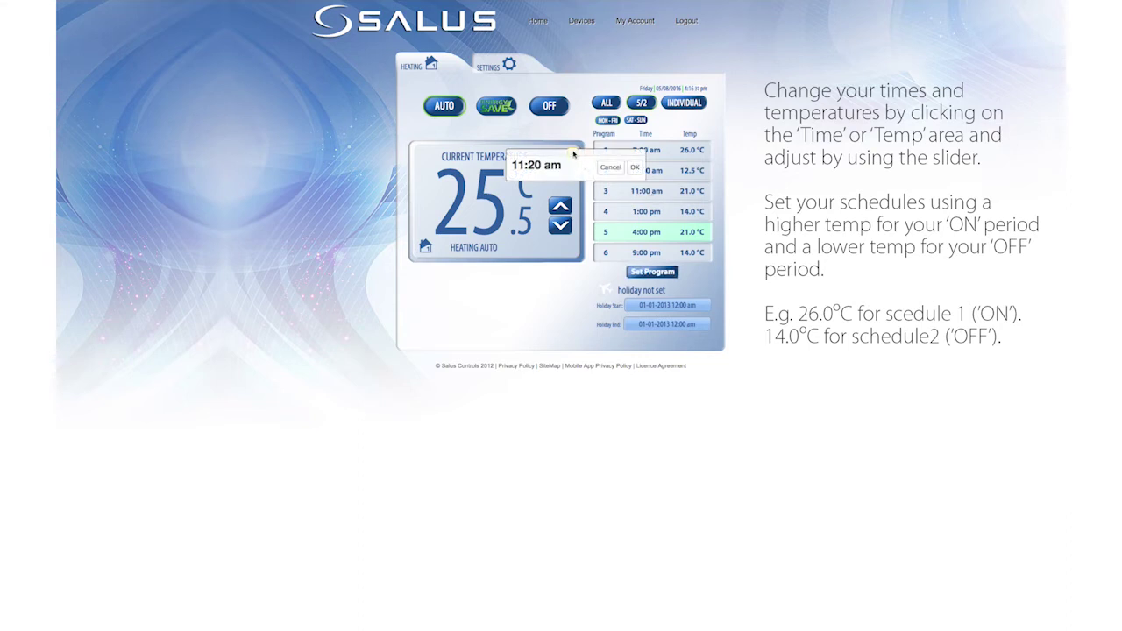
left_click(634, 167)
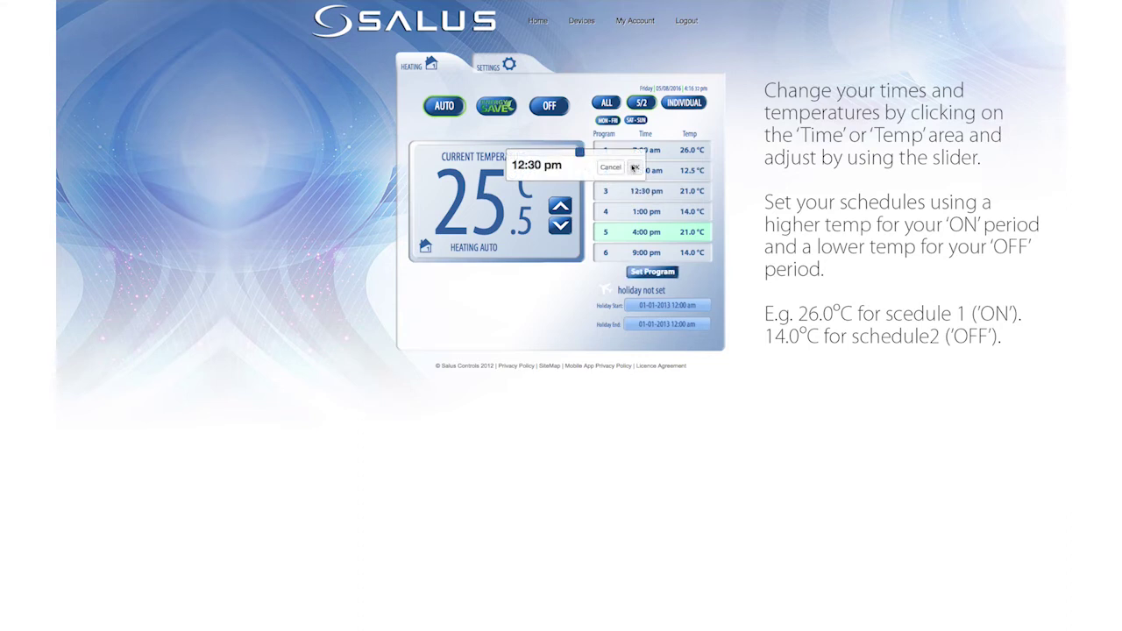
left_click(692, 192)
left_click_drag(696, 155, 692, 154)
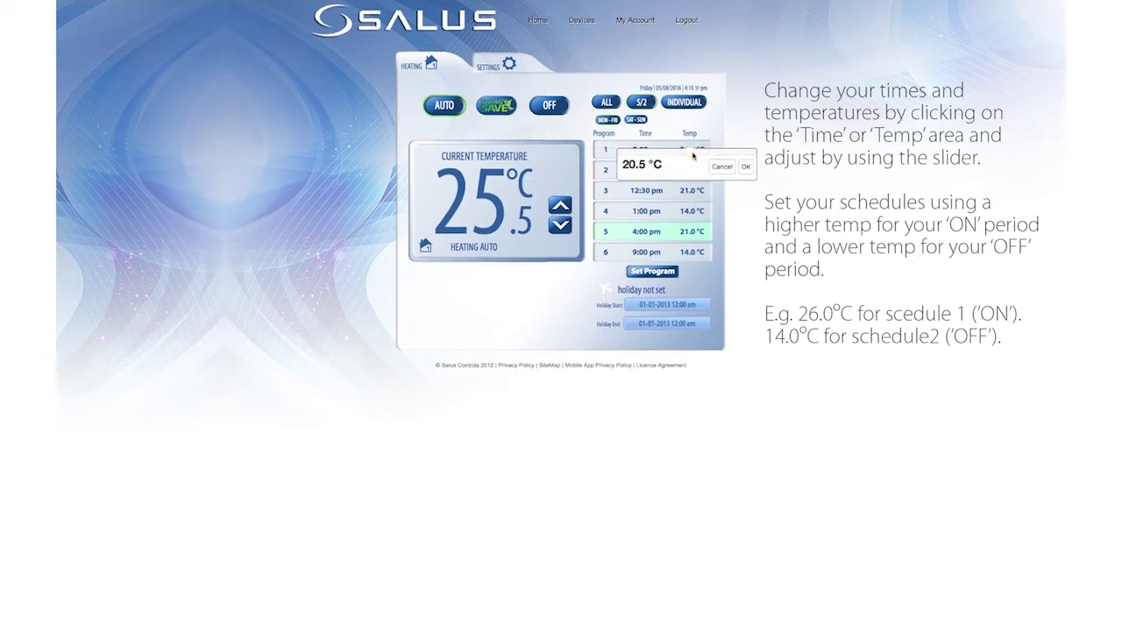
left_click(745, 167)
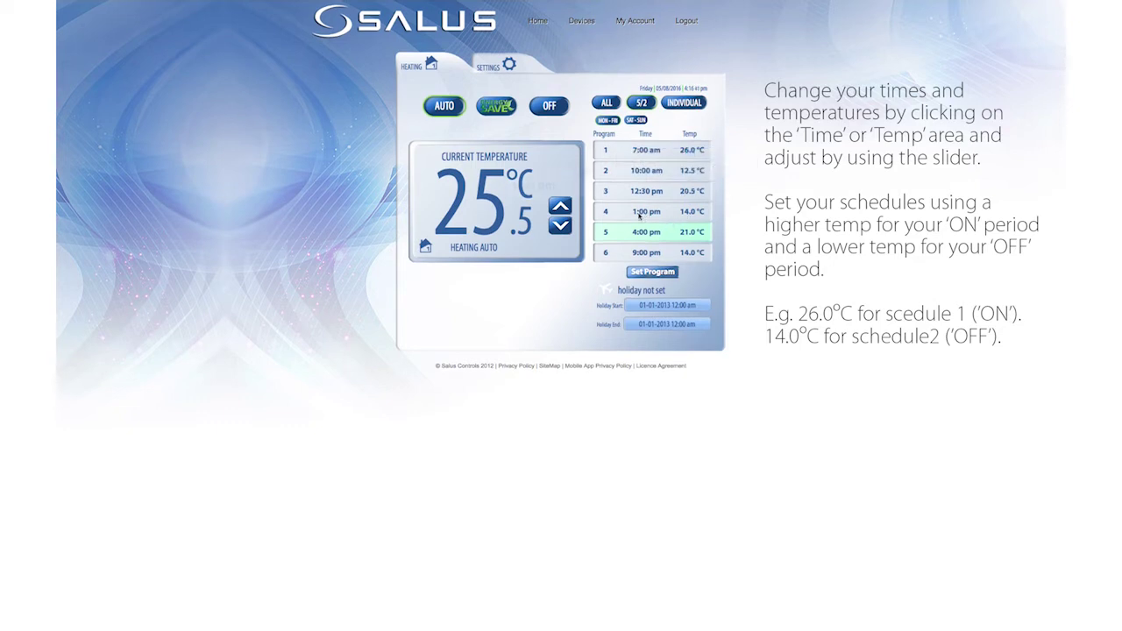
- Set program 4 to start at 3:30 pm at 12.5 °C
left_click(647, 214)
left_click_drag(587, 178, 602, 173)
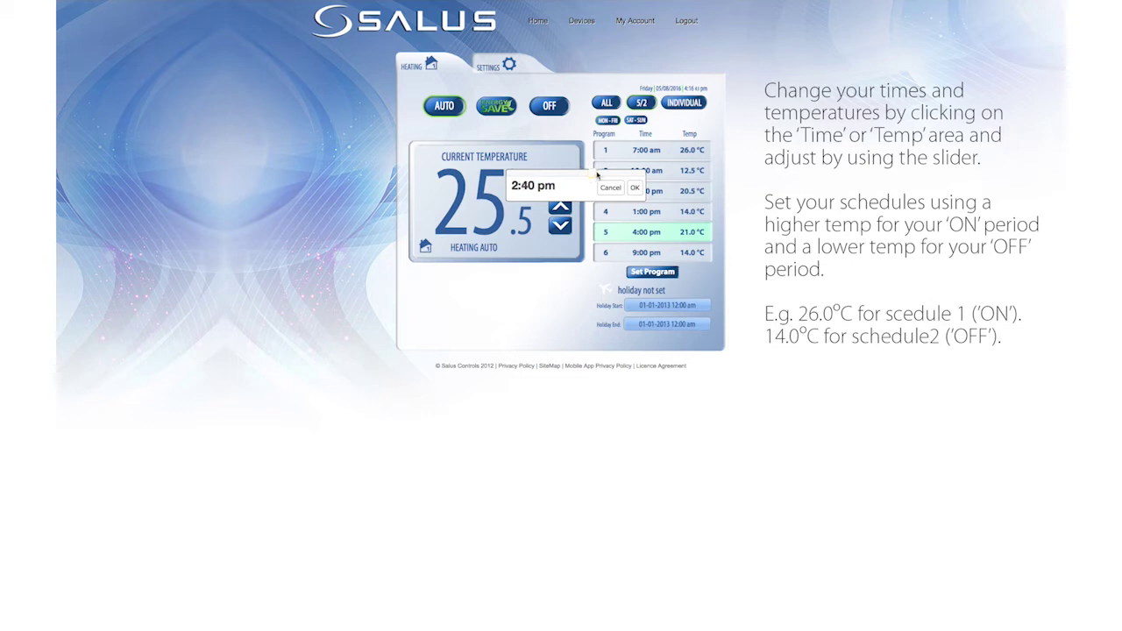
left_click(635, 187)
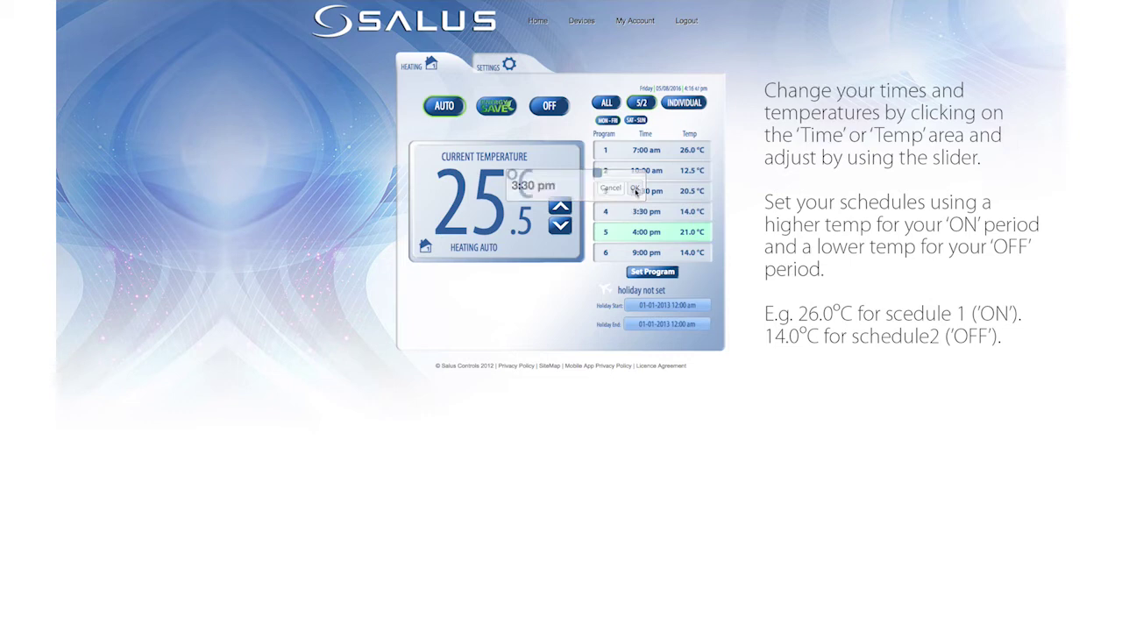
left_click(700, 214)
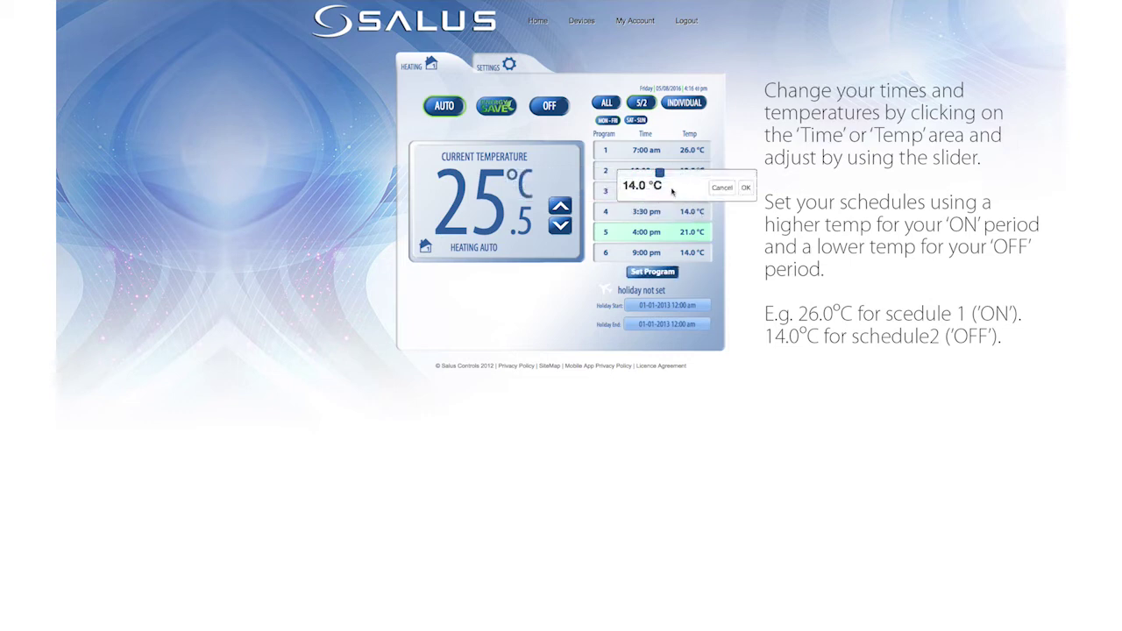
left_click_drag(662, 178, 653, 179)
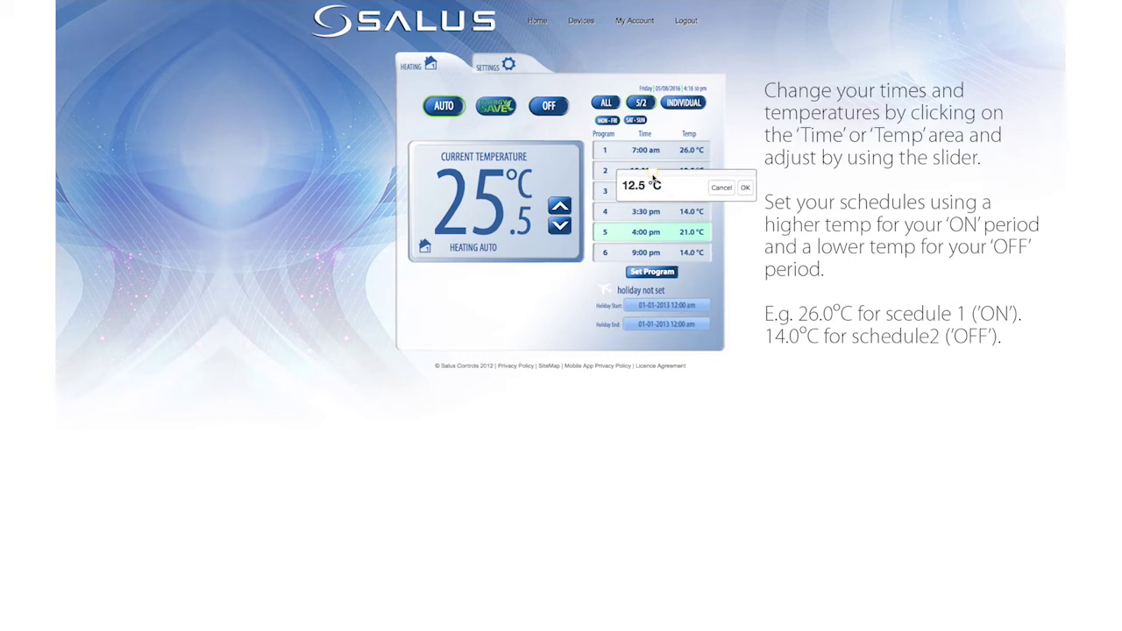
left_click(746, 188)
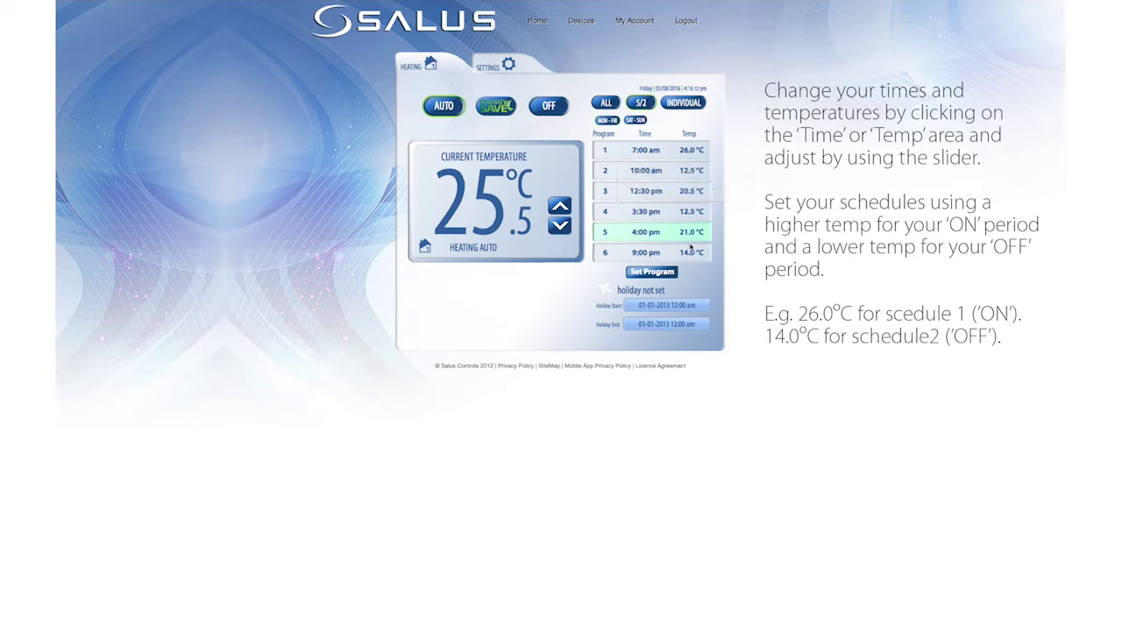
- Set program 5 to start at 6:10 pm at 22.5 °C
left_click(647, 235)
left_click_drag(605, 197, 620, 202)
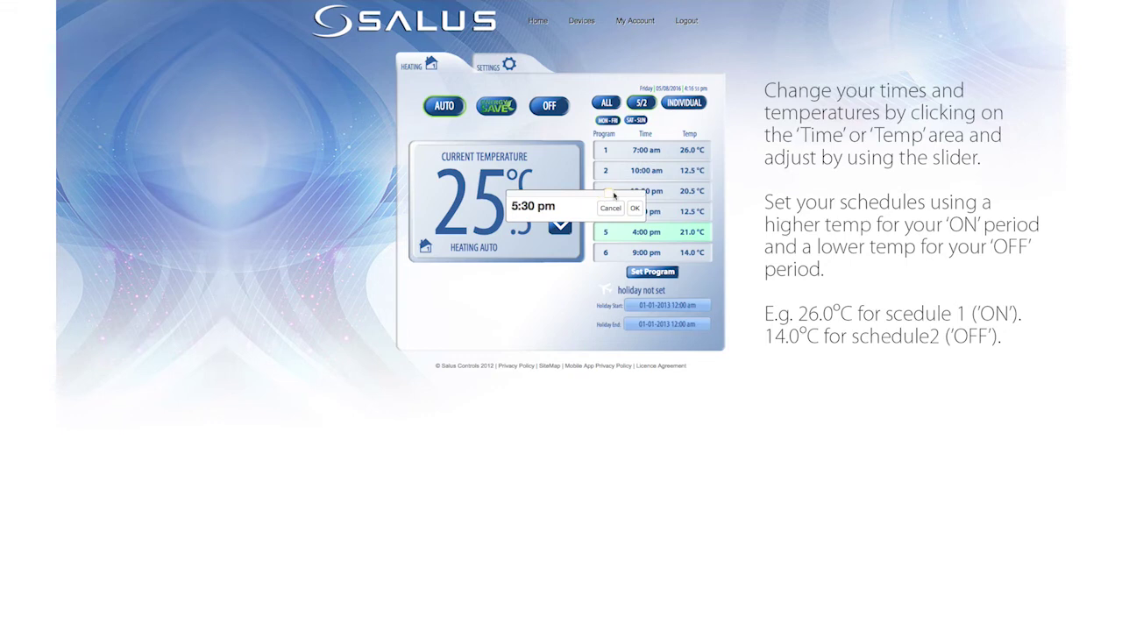
left_click(635, 208)
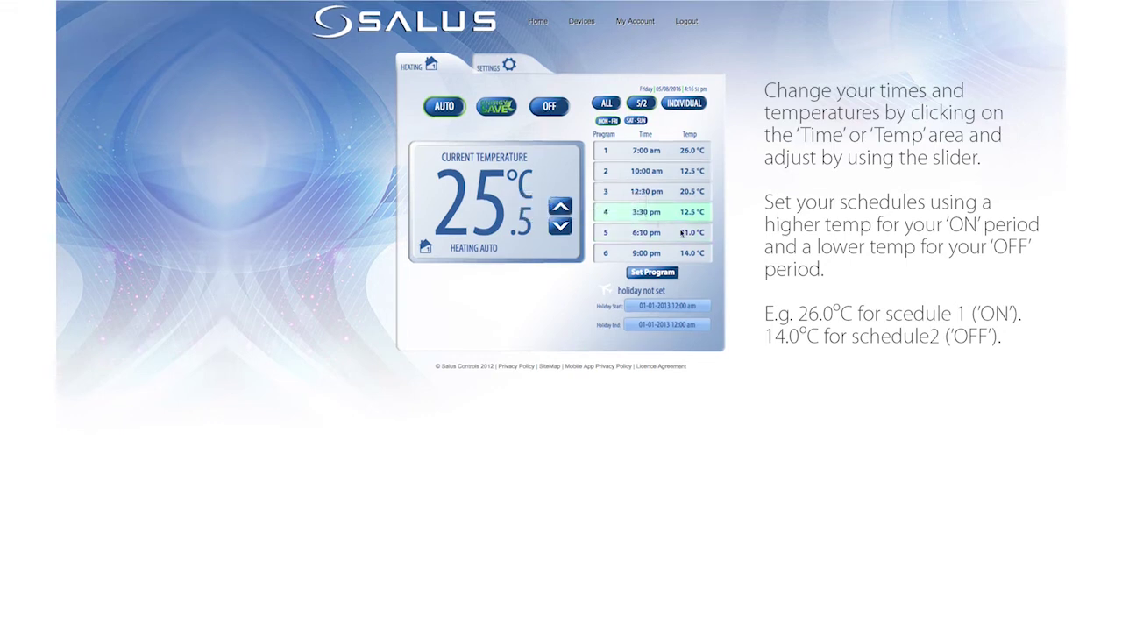
left_click(691, 233)
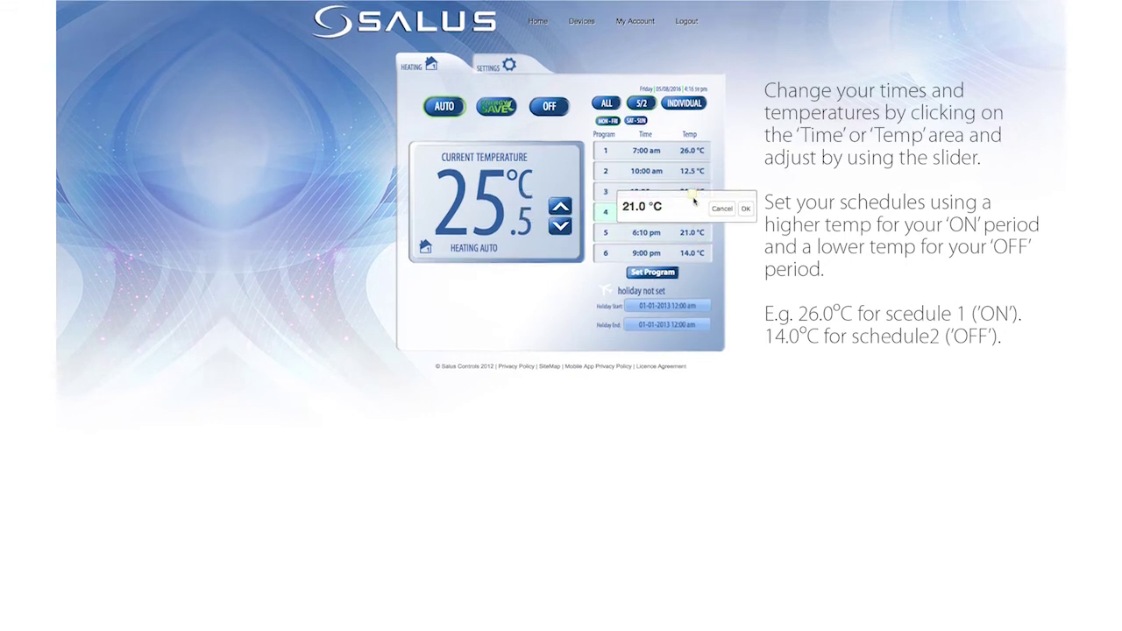
left_click(746, 209)
left_click(644, 252)
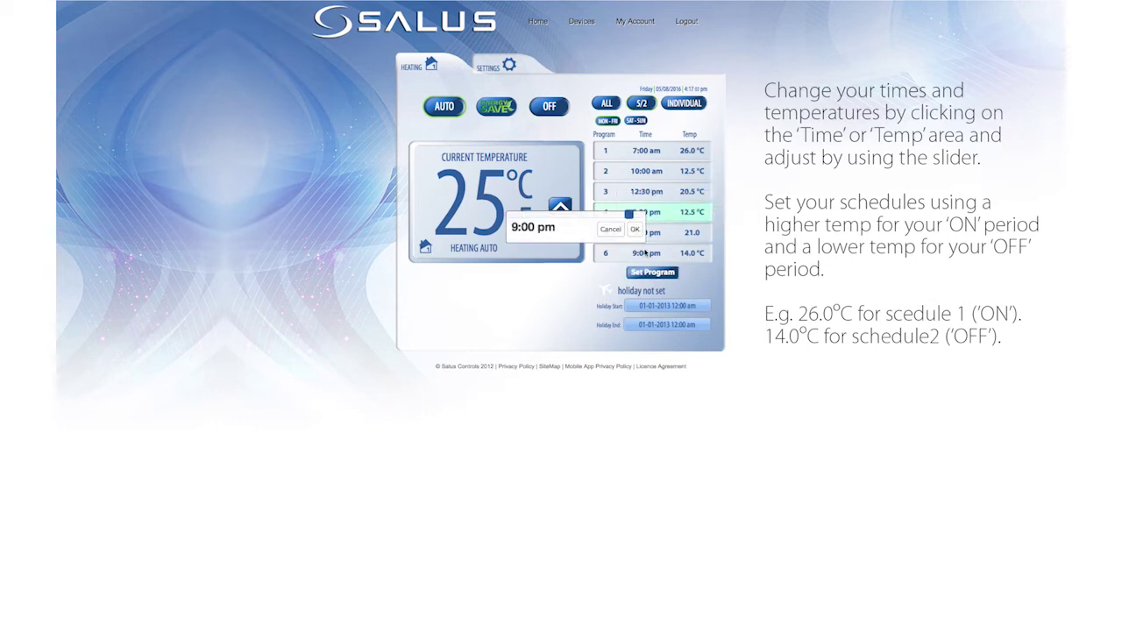
left_click(693, 234)
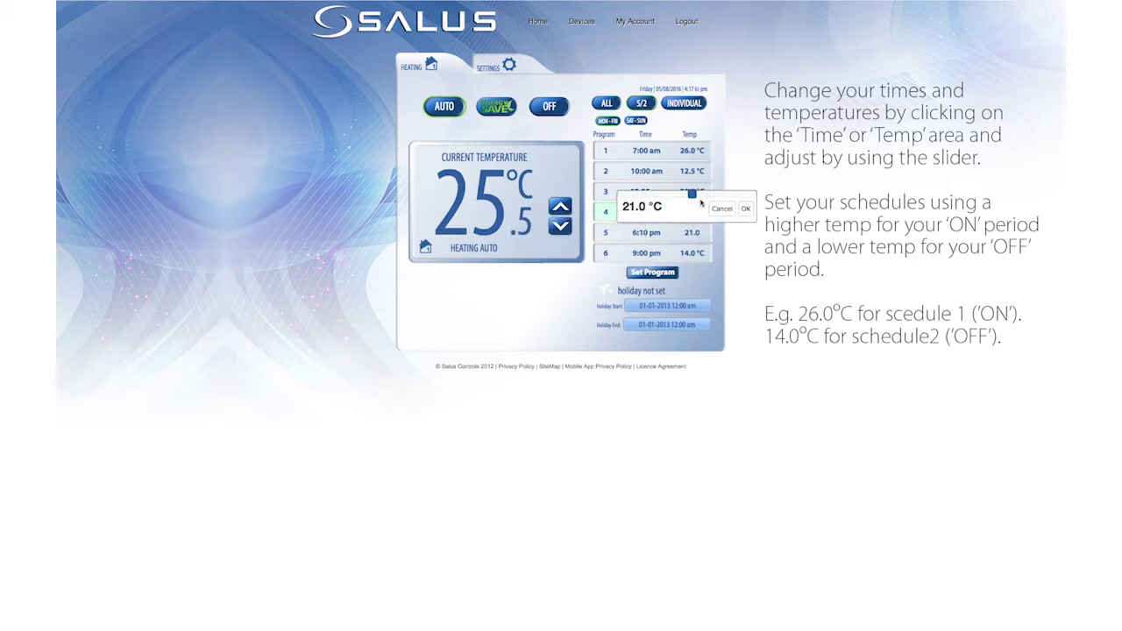
left_click_drag(693, 193, 702, 193)
left_click(742, 208)
- Set program 6 to 10:20 pm at 12.0 °C and save the schedule
left_click(642, 253)
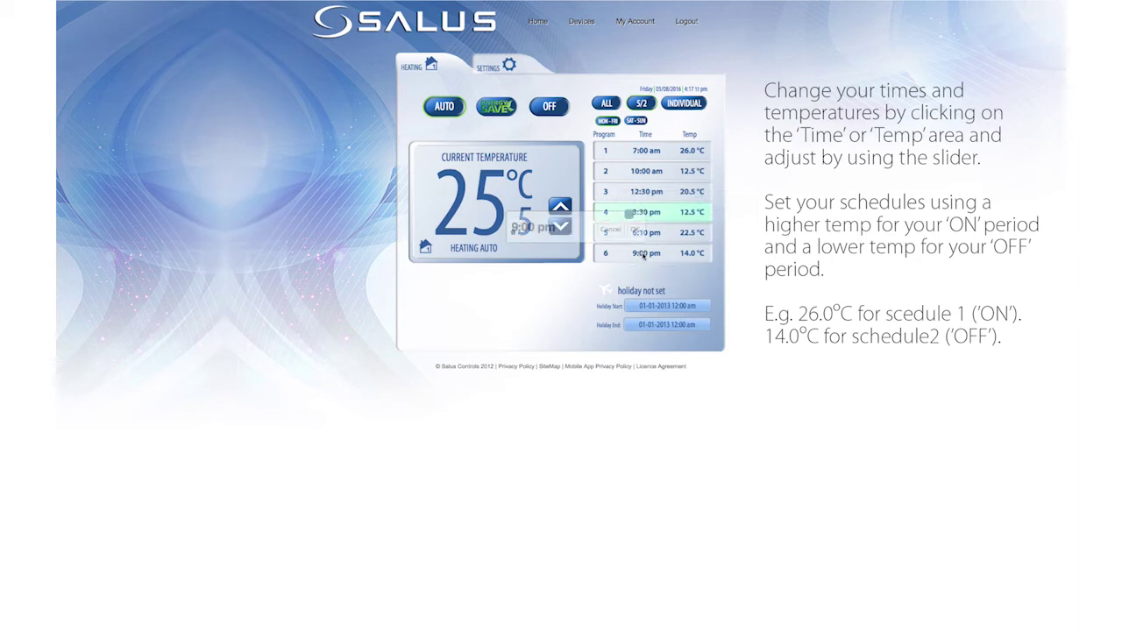
left_click_drag(629, 220, 636, 219)
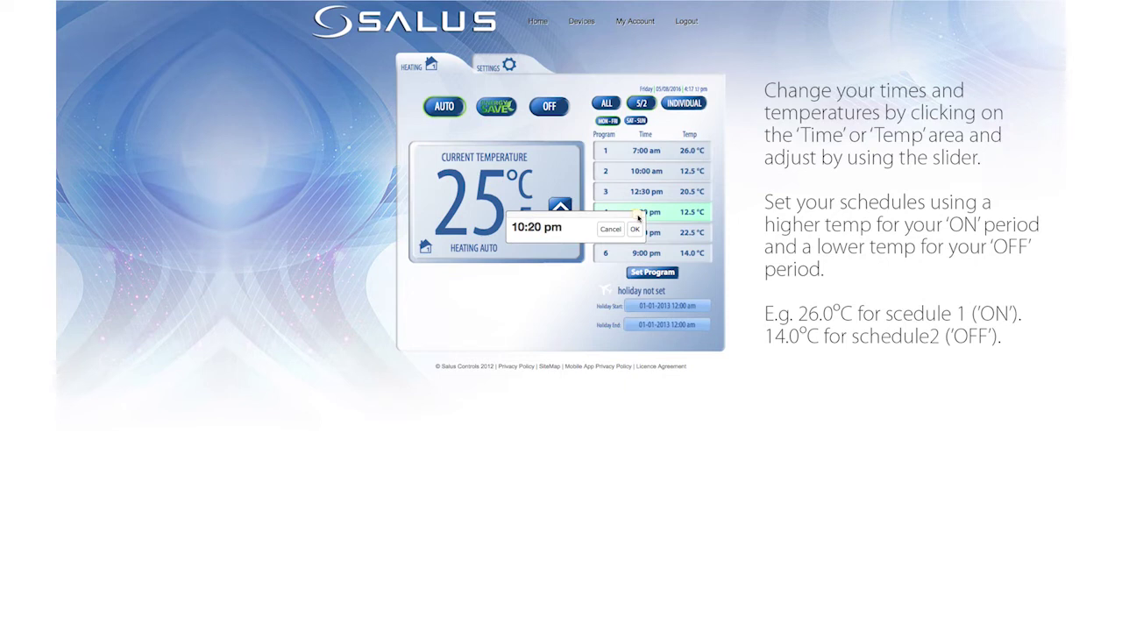
left_click(635, 230)
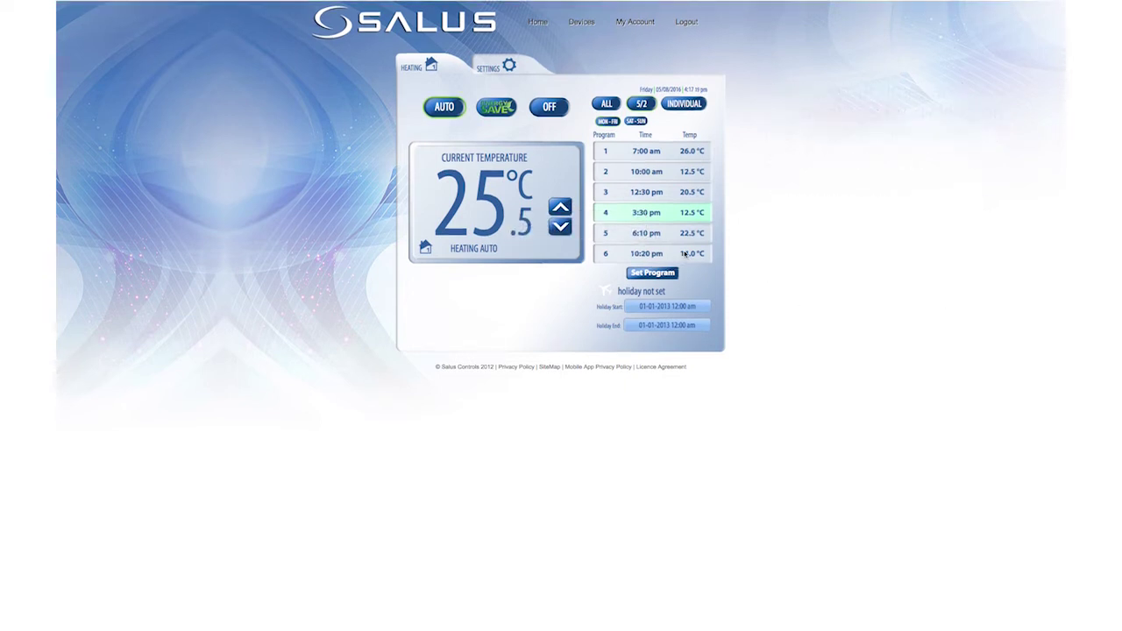
left_click(685, 253)
left_click_drag(659, 214, 649, 214)
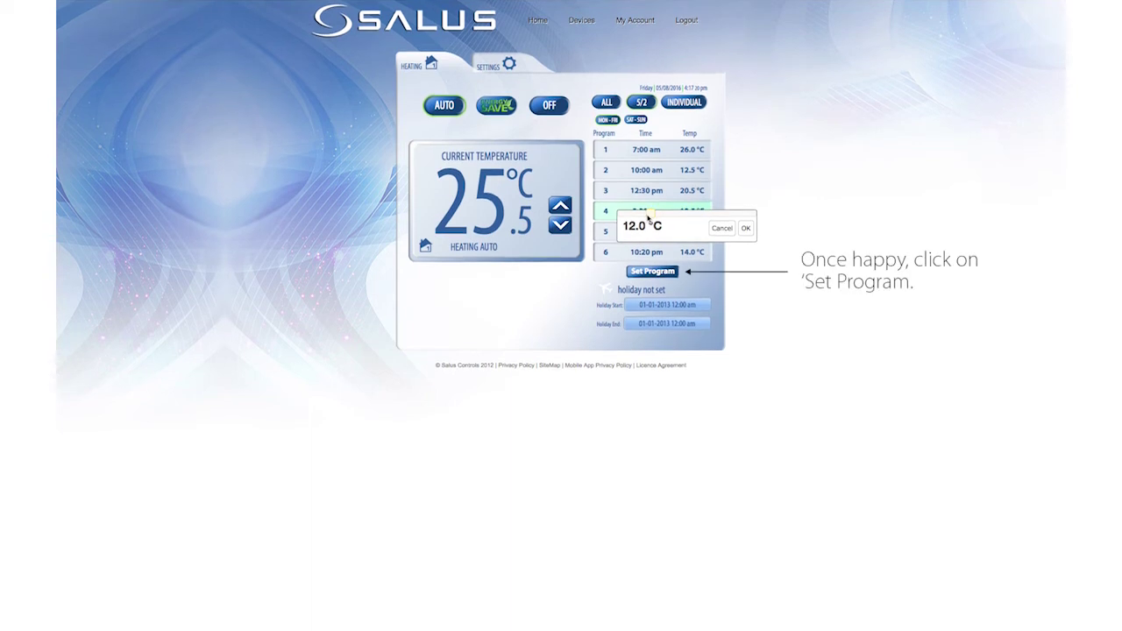
left_click(744, 229)
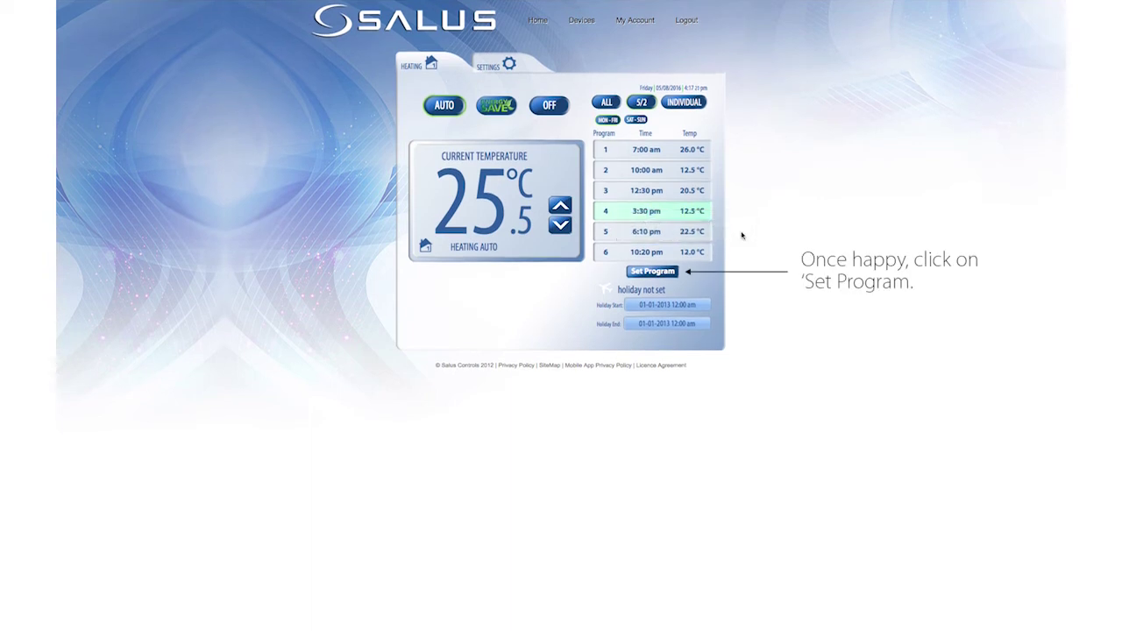
left_click(659, 272)
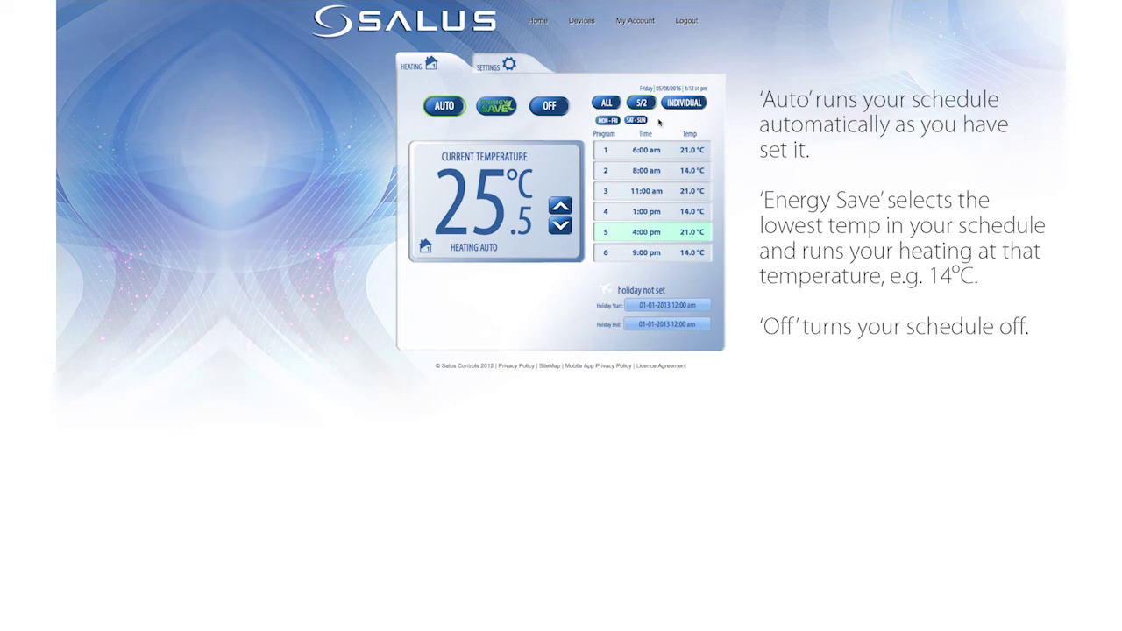
left_click(606, 106)
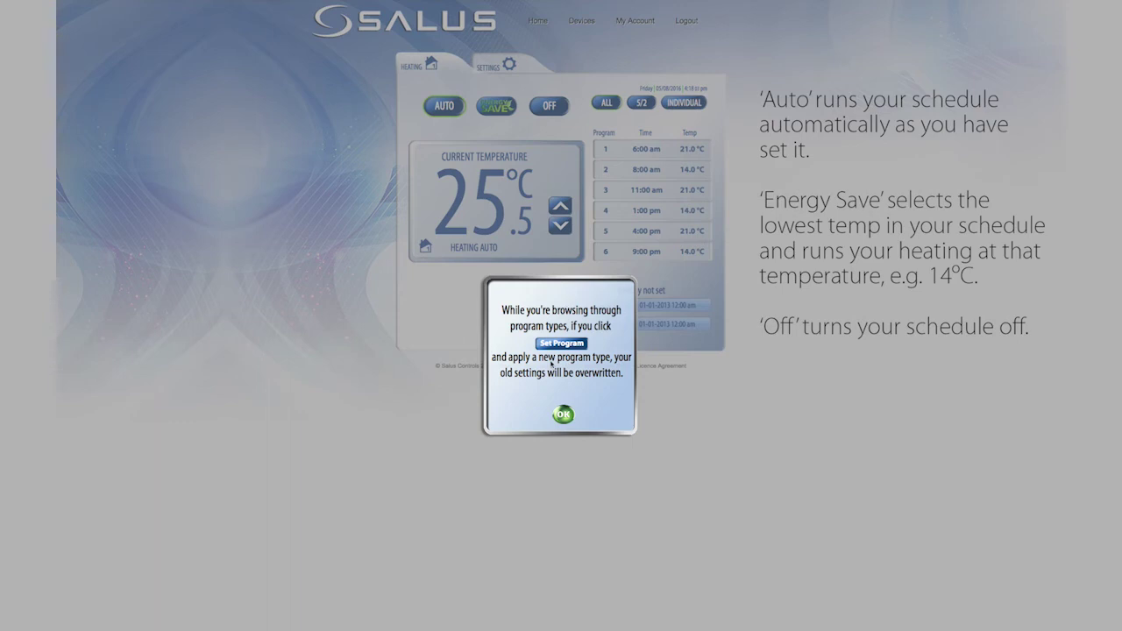
left_click(564, 414)
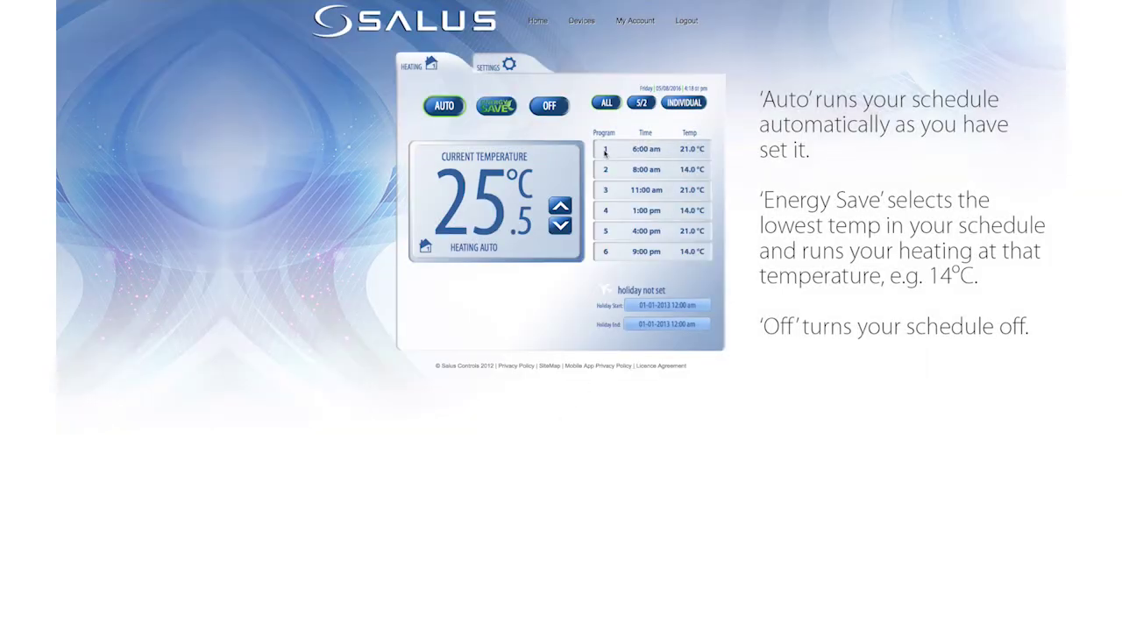
left_click(642, 103)
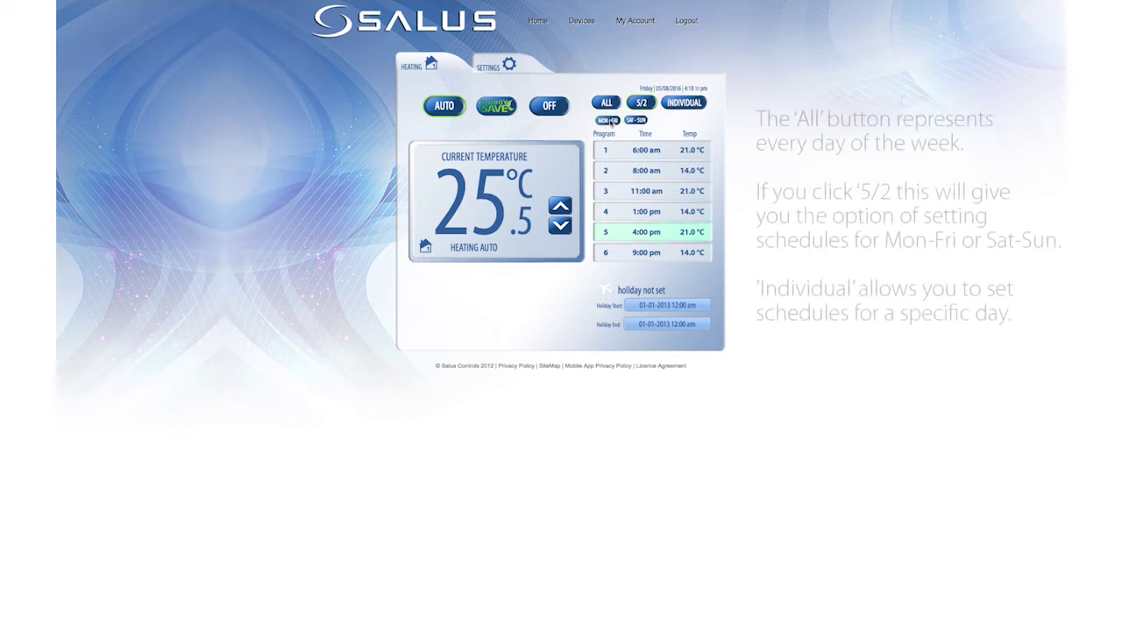
- Compare the ALL and 5/2 schedule modes, then show the Sat–Sun weekend schedule
left_click(615, 105)
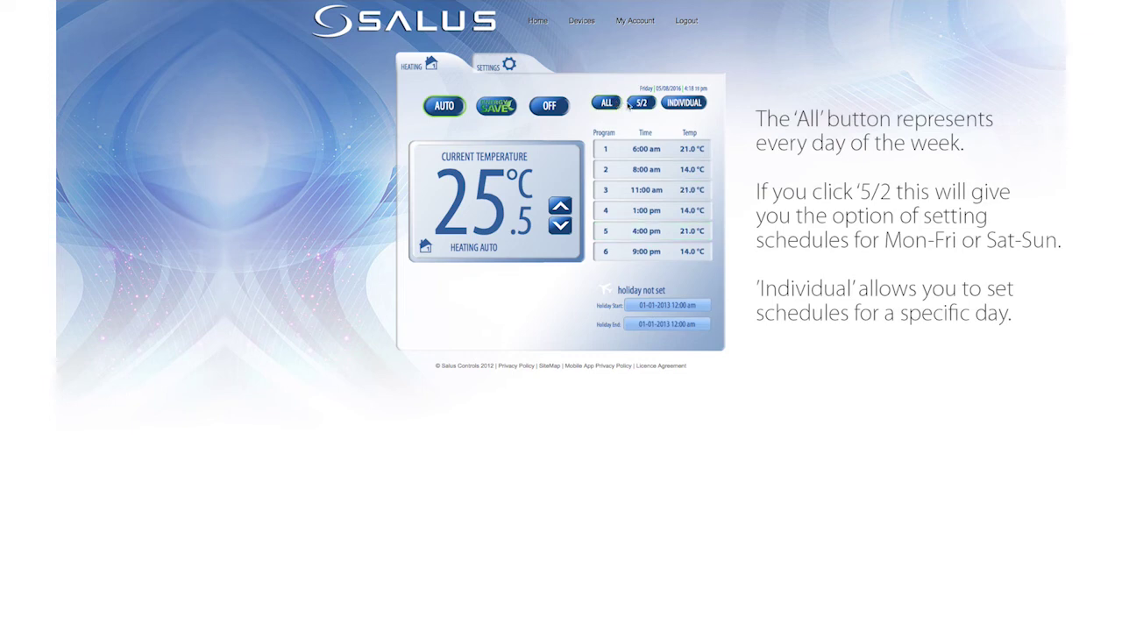
left_click(645, 104)
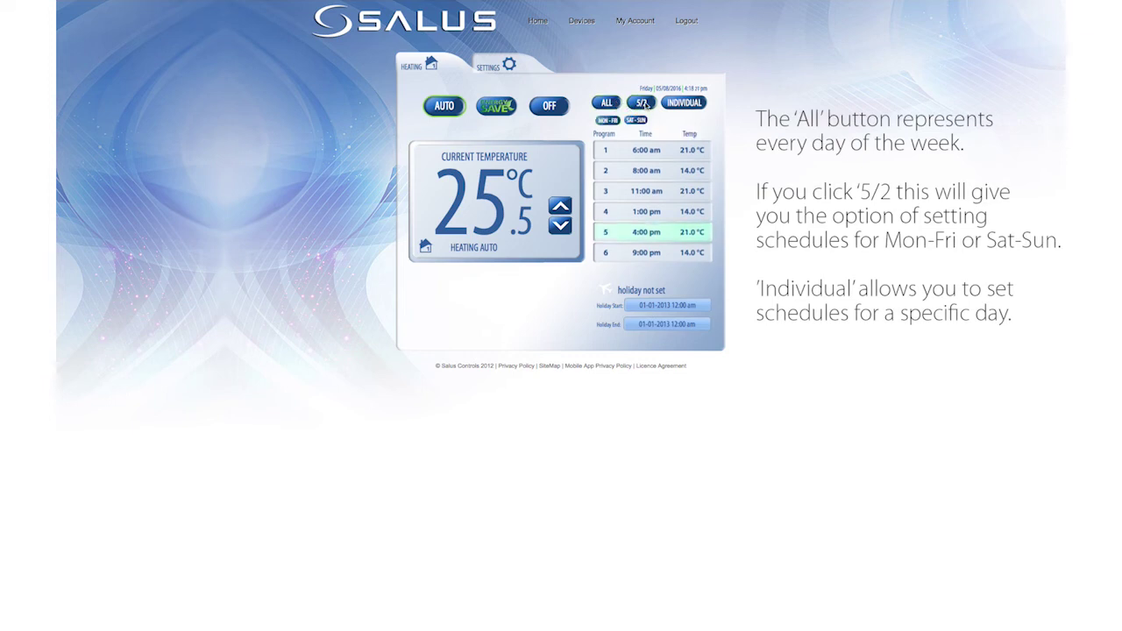
left_click(635, 123)
left_click(680, 104)
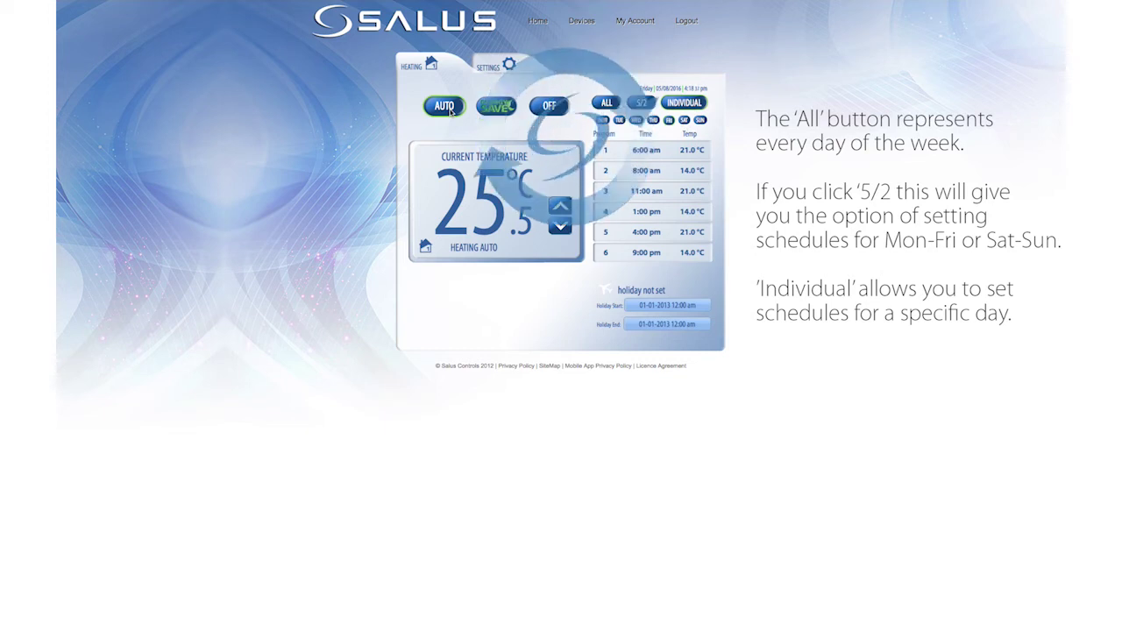
- Put heating into Energy Save mode and set program 6 to 14.0 °C
left_click(500, 111)
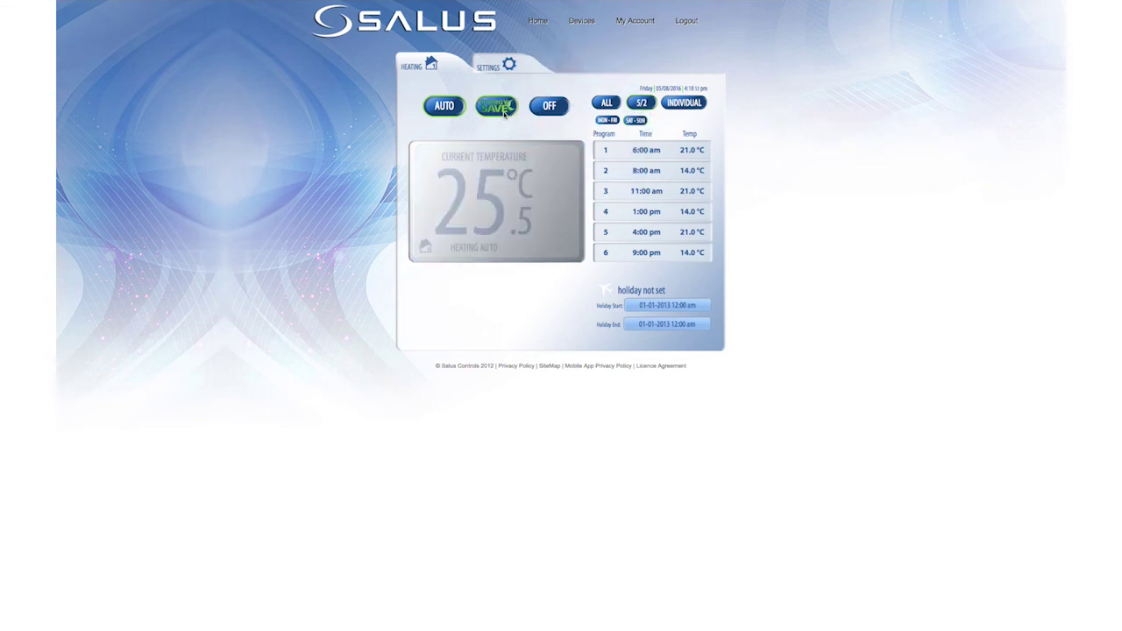
left_click(692, 254)
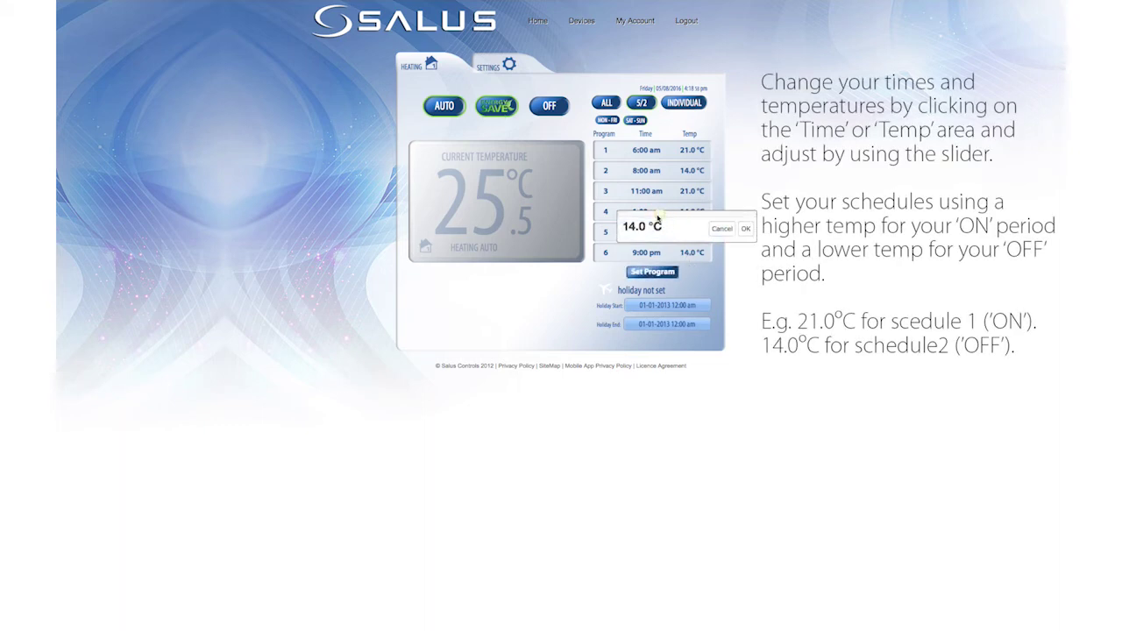
left_click(746, 228)
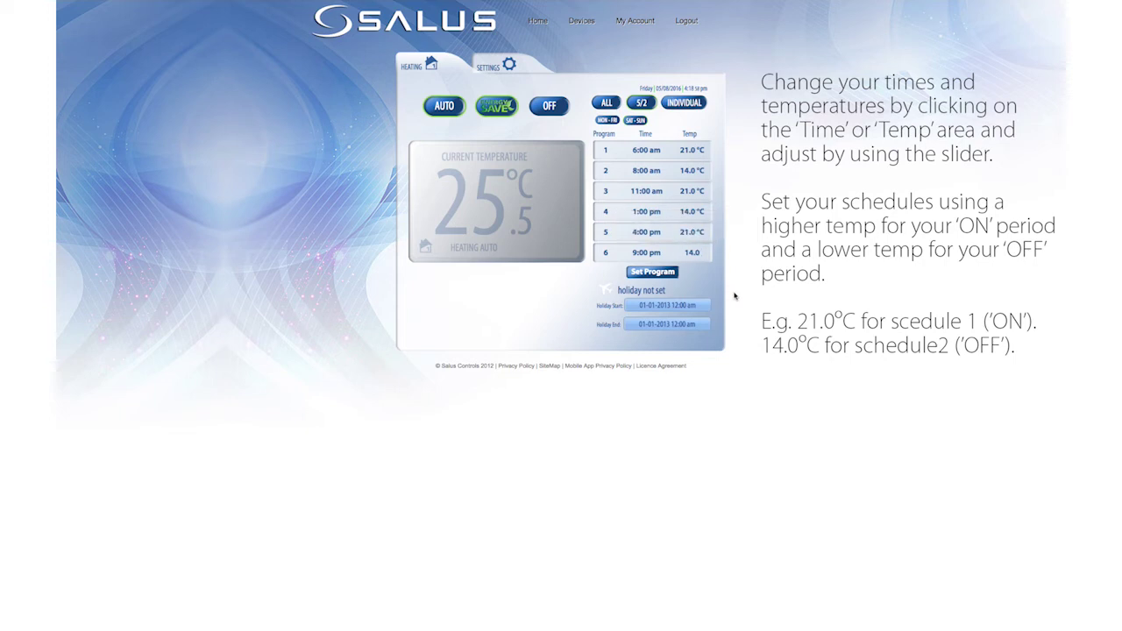
- Turn heating off, briefly back to Auto, then off again
left_click(550, 107)
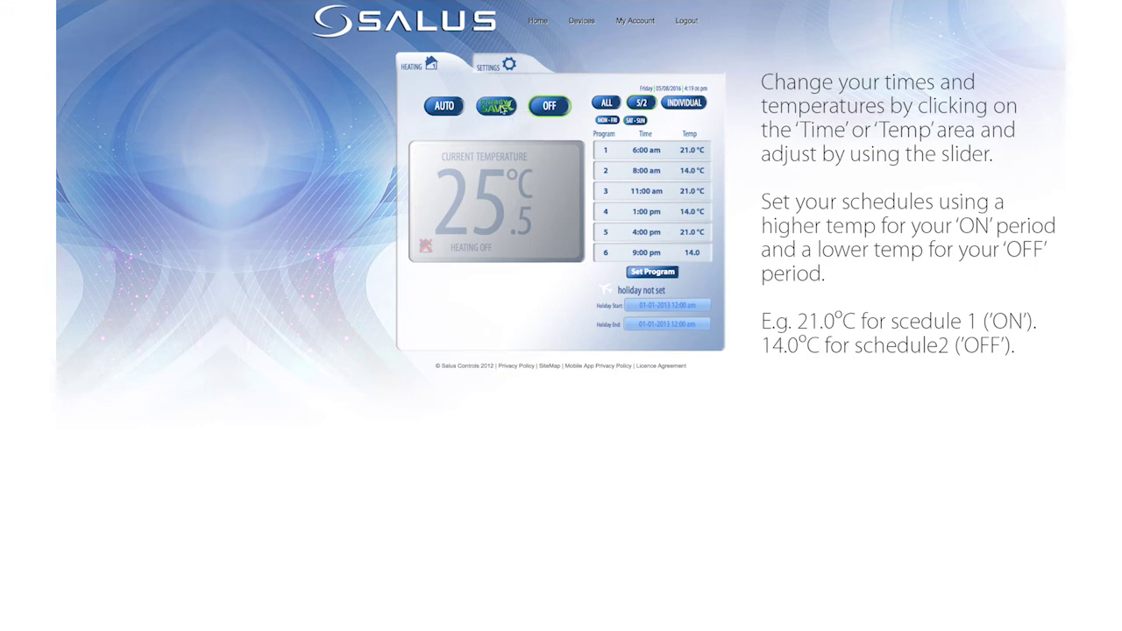
left_click(455, 107)
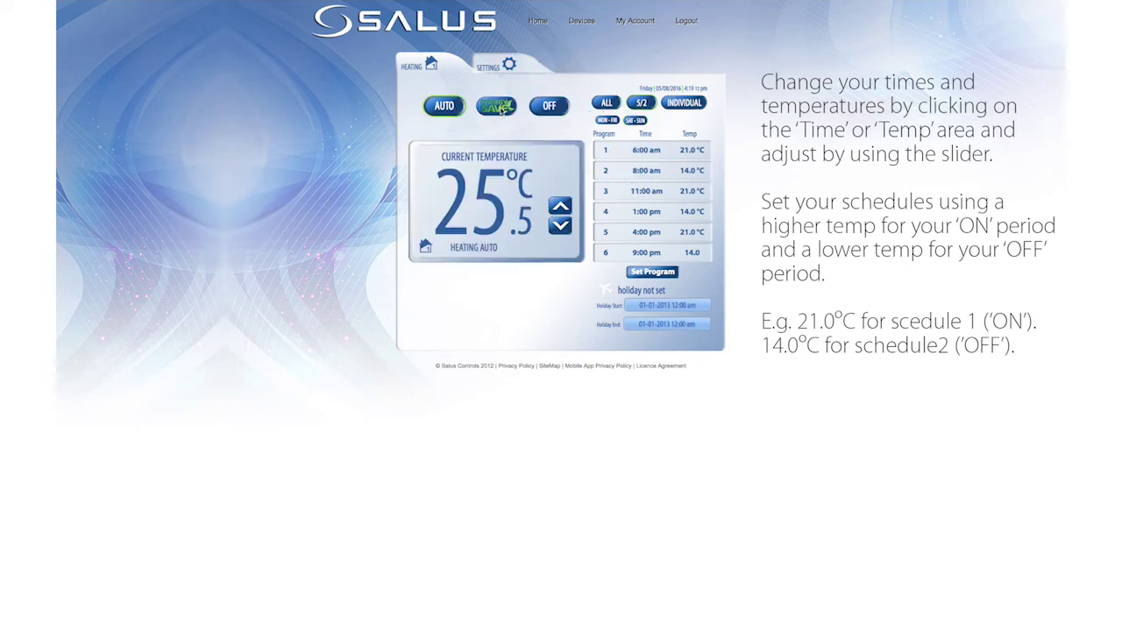
left_click(552, 109)
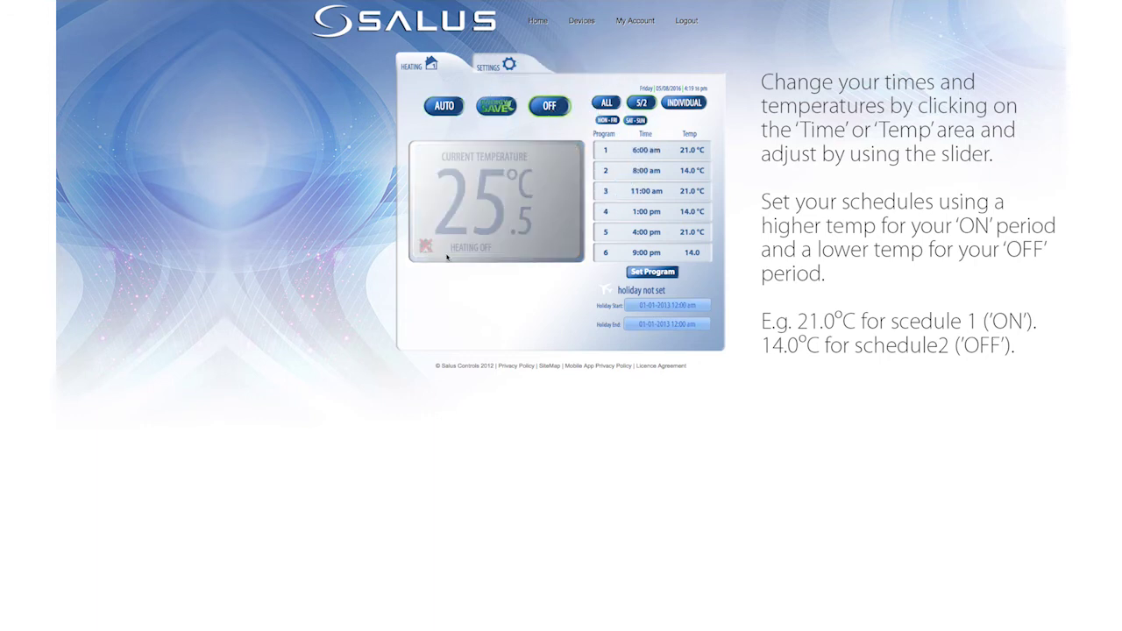
- Return heating to Auto mode at 21.0 °C, following the six-program schedule
left_click(453, 109)
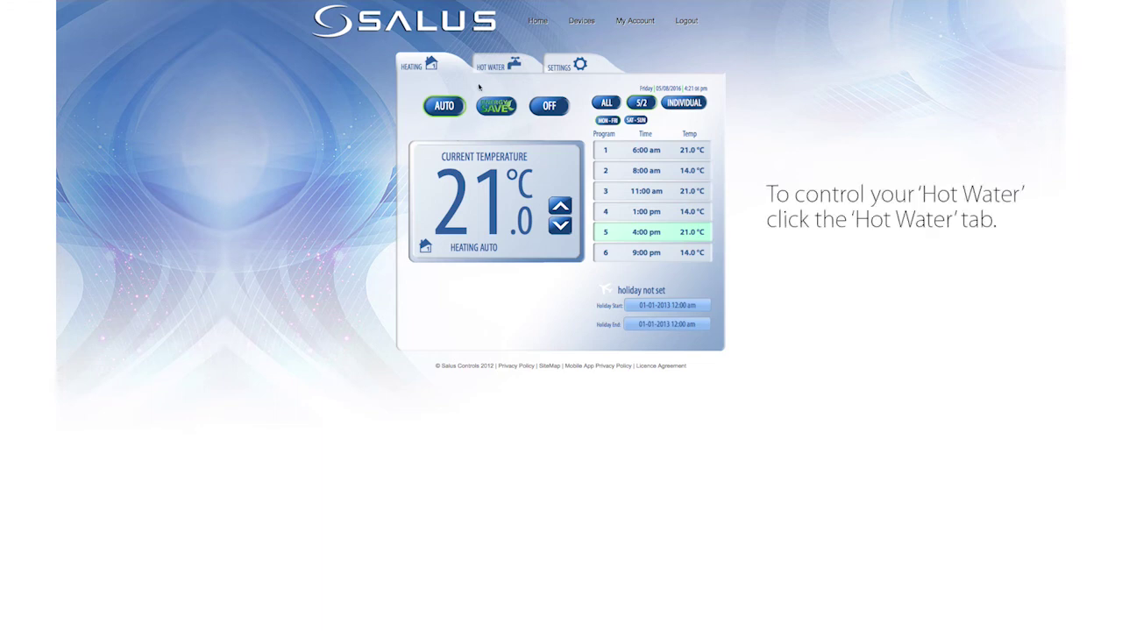
- Set hot water program 1 to run from 6:30 am to 9:00 am
left_click(517, 70)
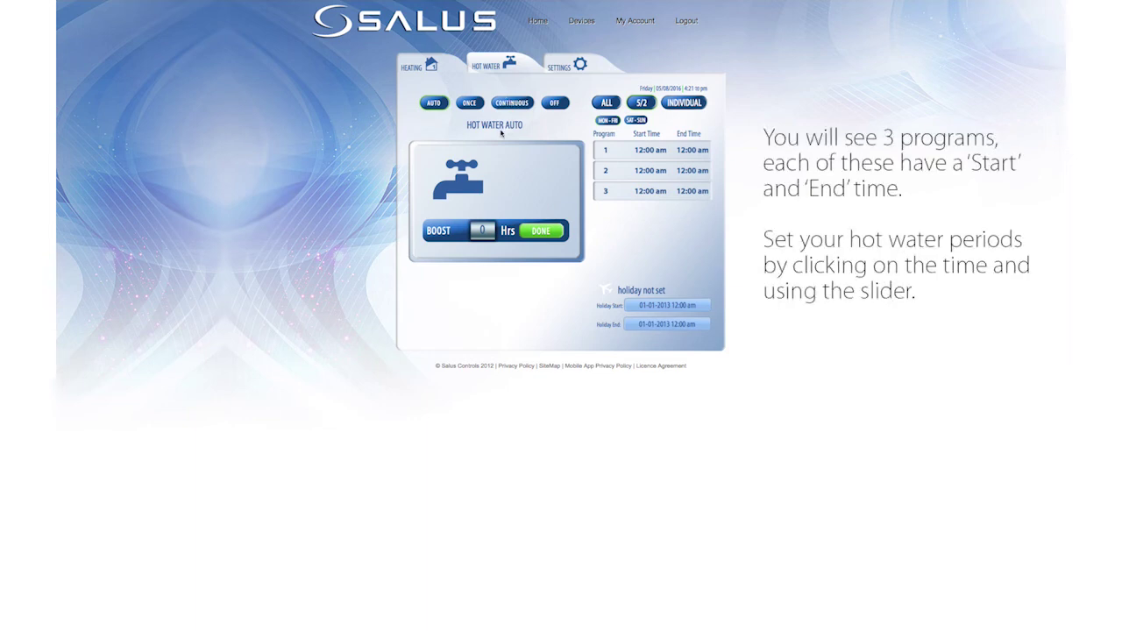
left_click(647, 151)
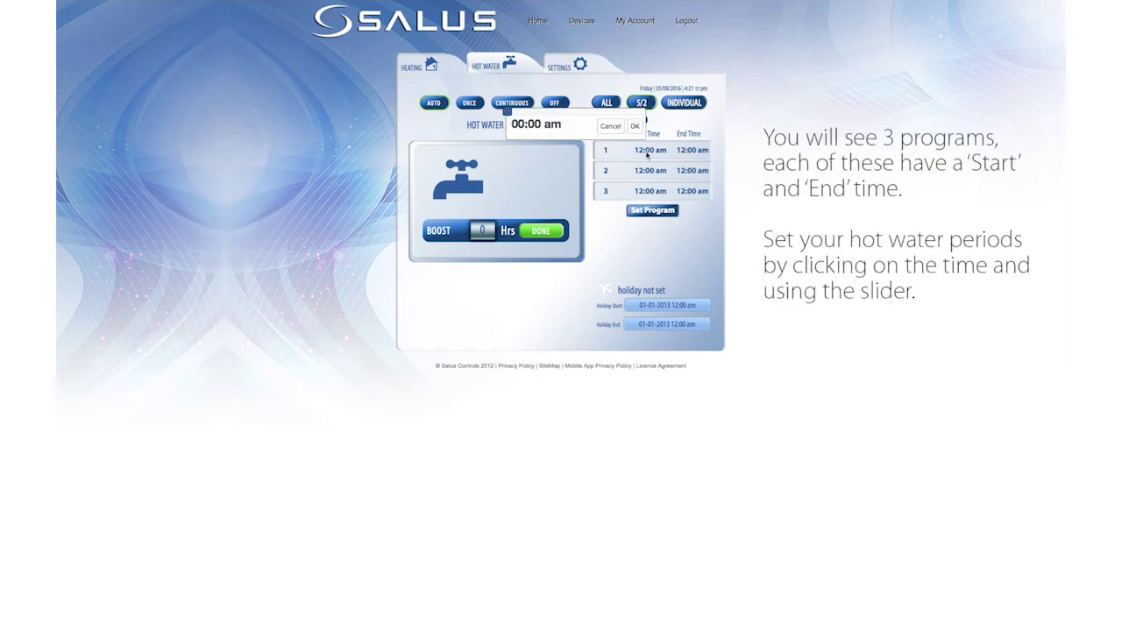
left_click_drag(530, 114, 543, 112)
left_click(635, 125)
left_click(691, 151)
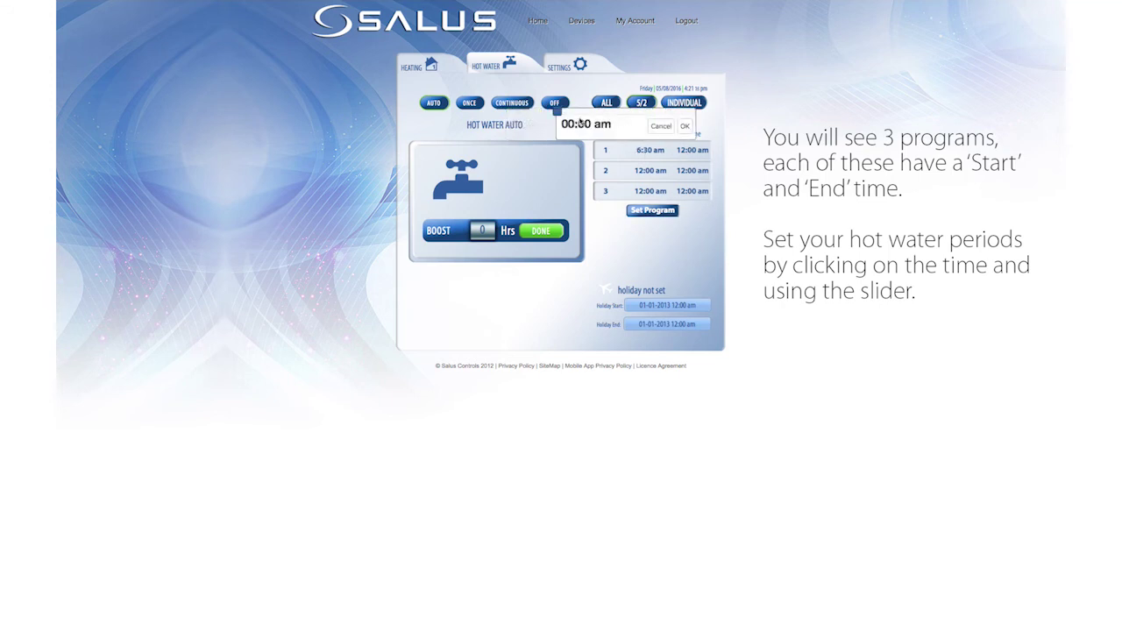
left_click_drag(555, 111, 614, 113)
left_click(685, 126)
- Set hot water program 2 to run from 12:00 pm to 1:20 pm
left_click(651, 172)
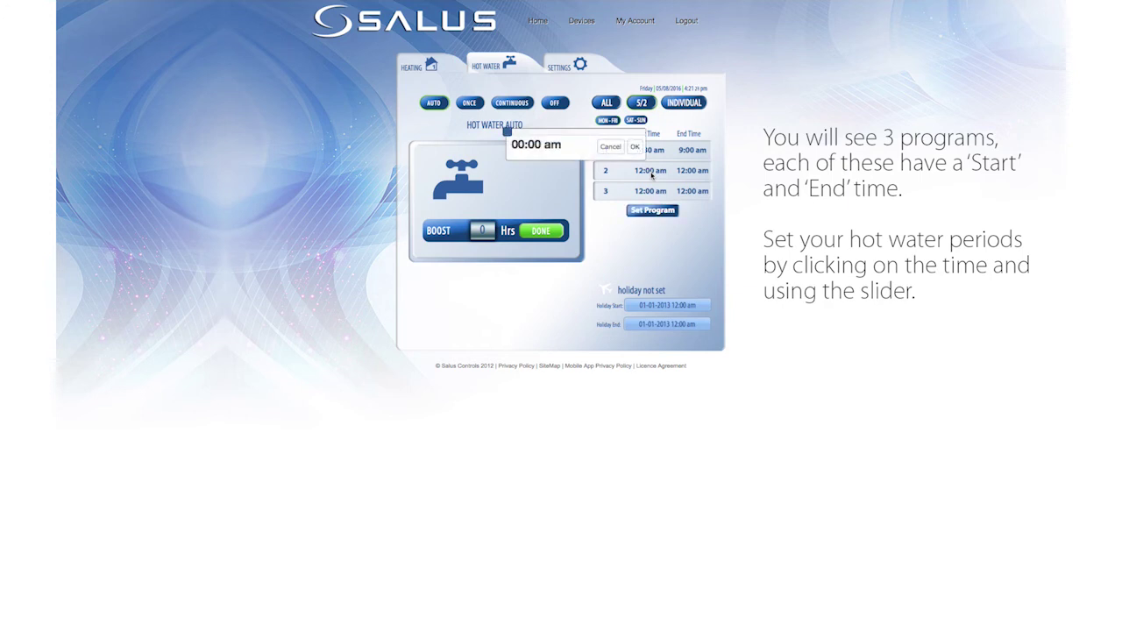
left_click_drag(507, 132, 578, 134)
left_click(635, 147)
left_click(691, 150)
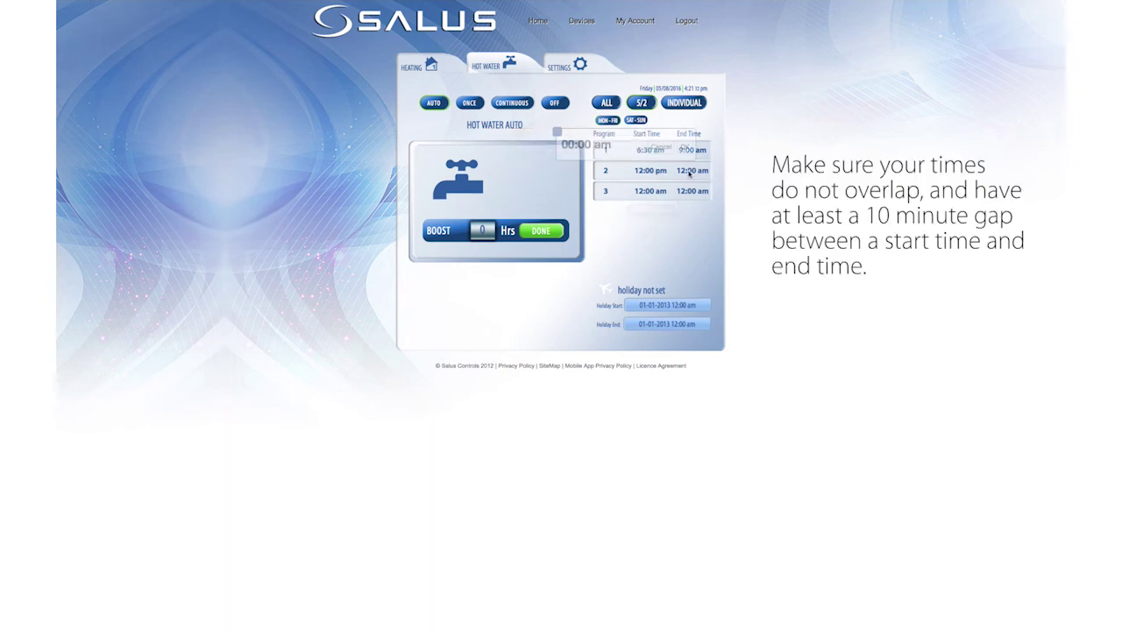
left_click_drag(559, 131, 635, 132)
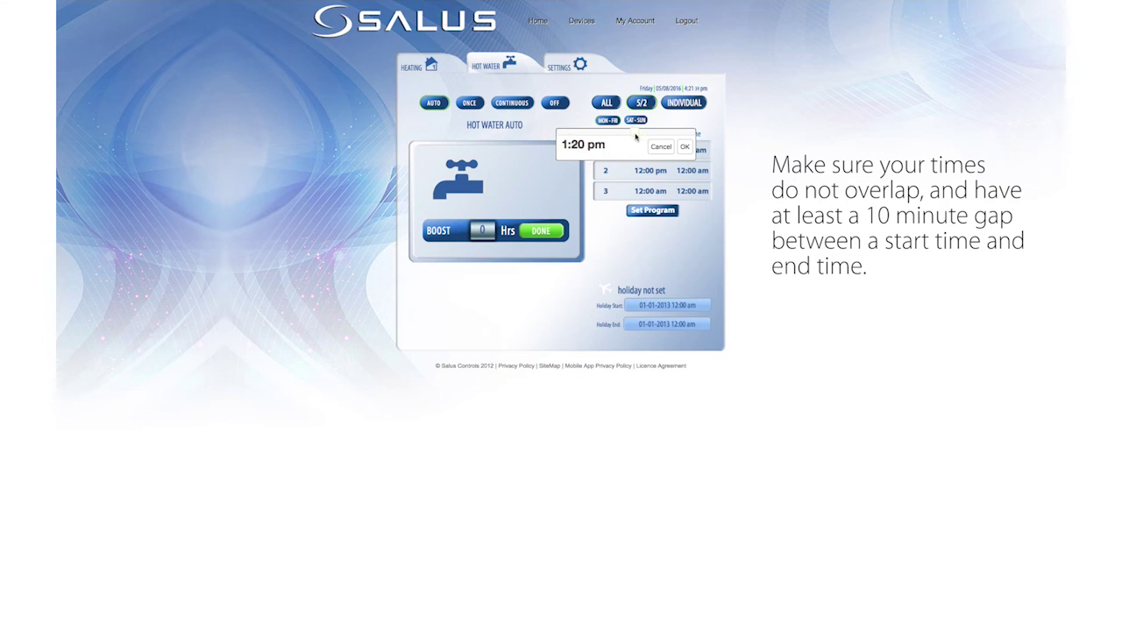
left_click(685, 148)
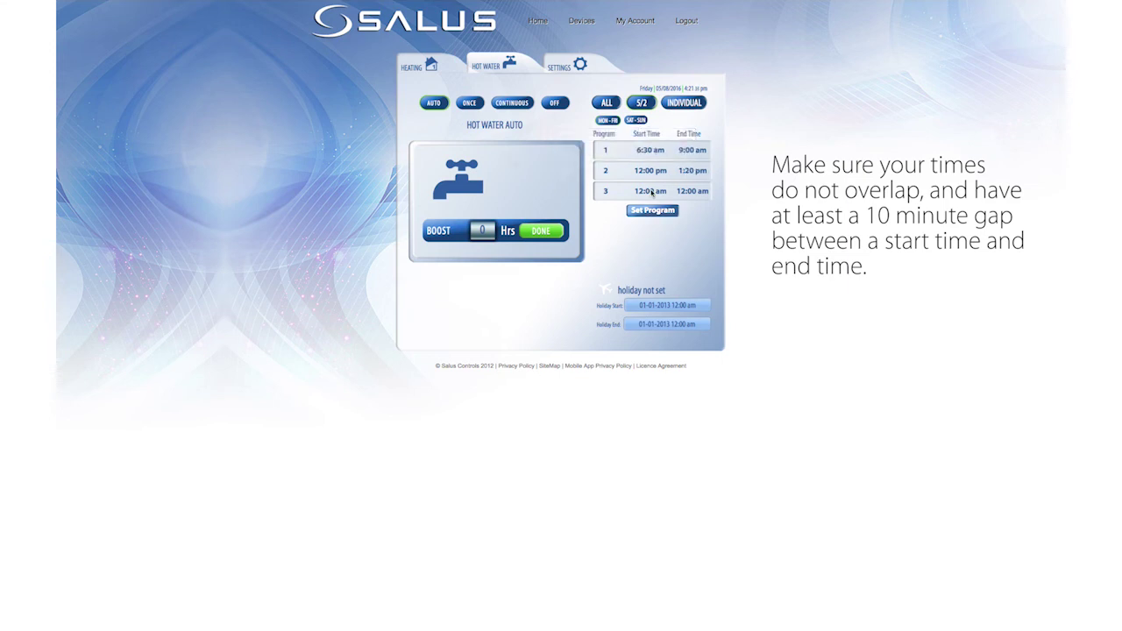
- Set program 3 to 6:30 pm–11:50 pm and save the three hot water programs
left_click(650, 170)
left_click(618, 156)
left_click_drag(618, 156, 614, 156)
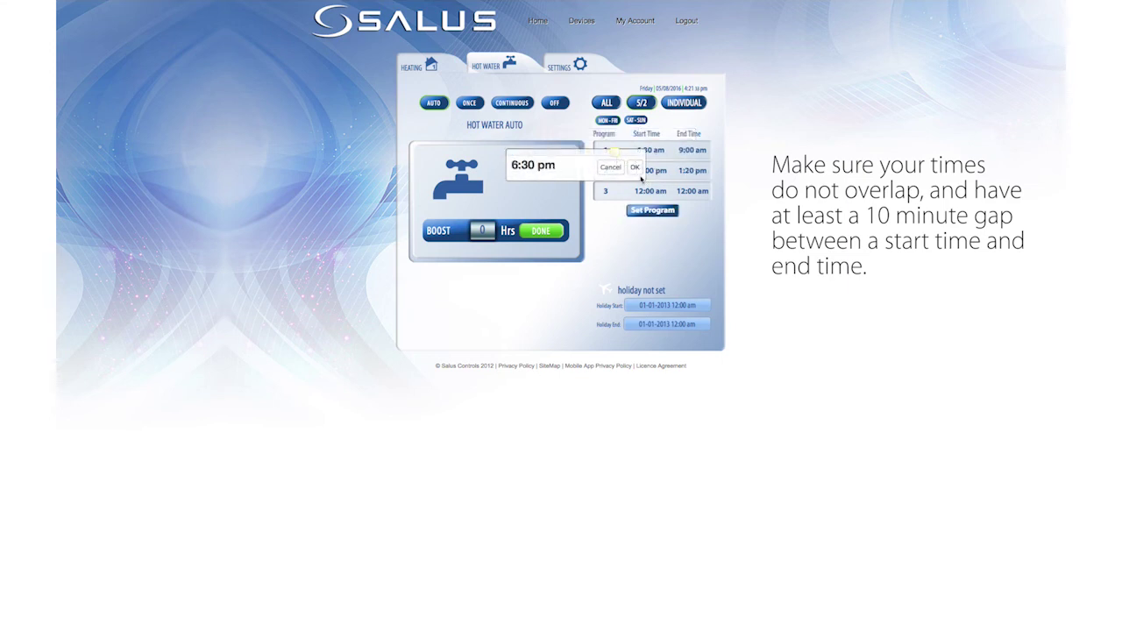
left_click(635, 167)
left_click(692, 190)
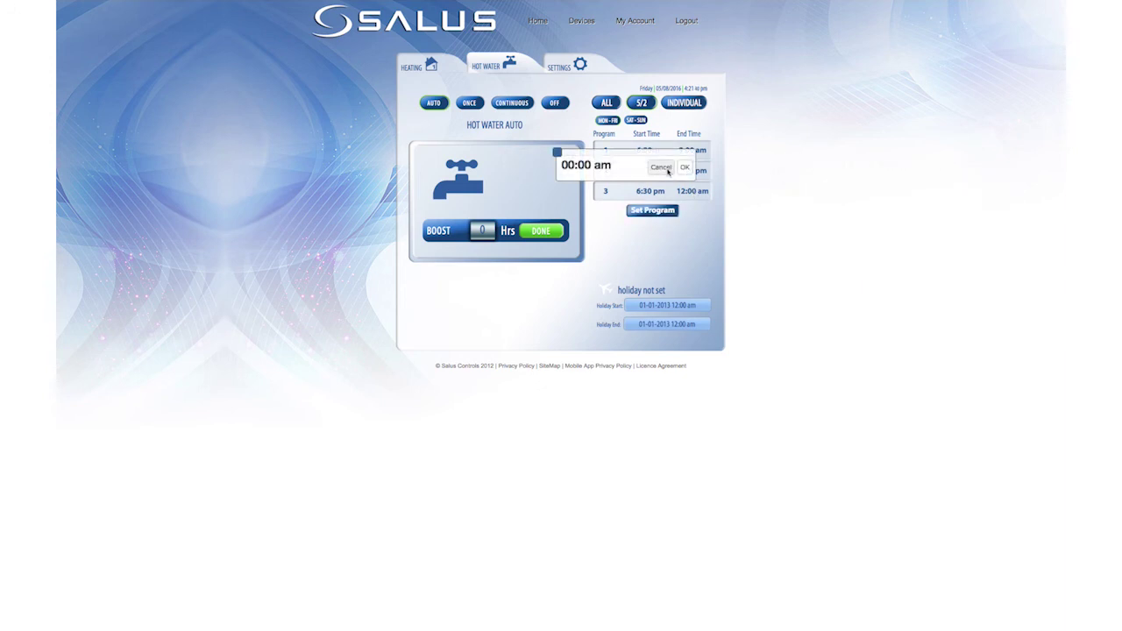
left_click_drag(687, 156, 697, 153)
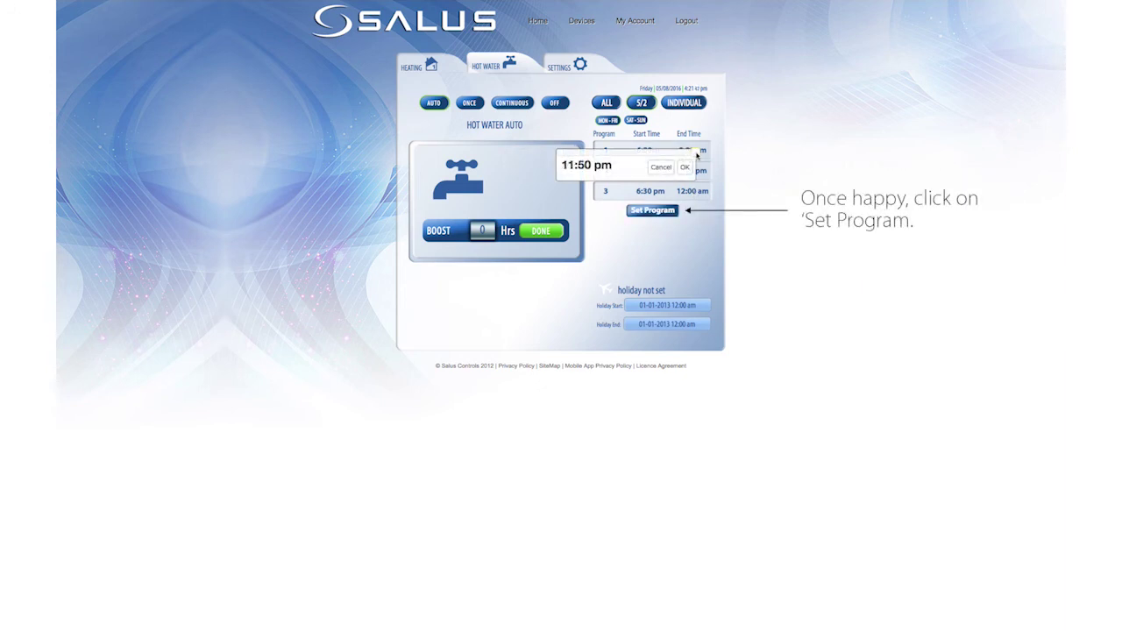
left_click(685, 168)
left_click(652, 211)
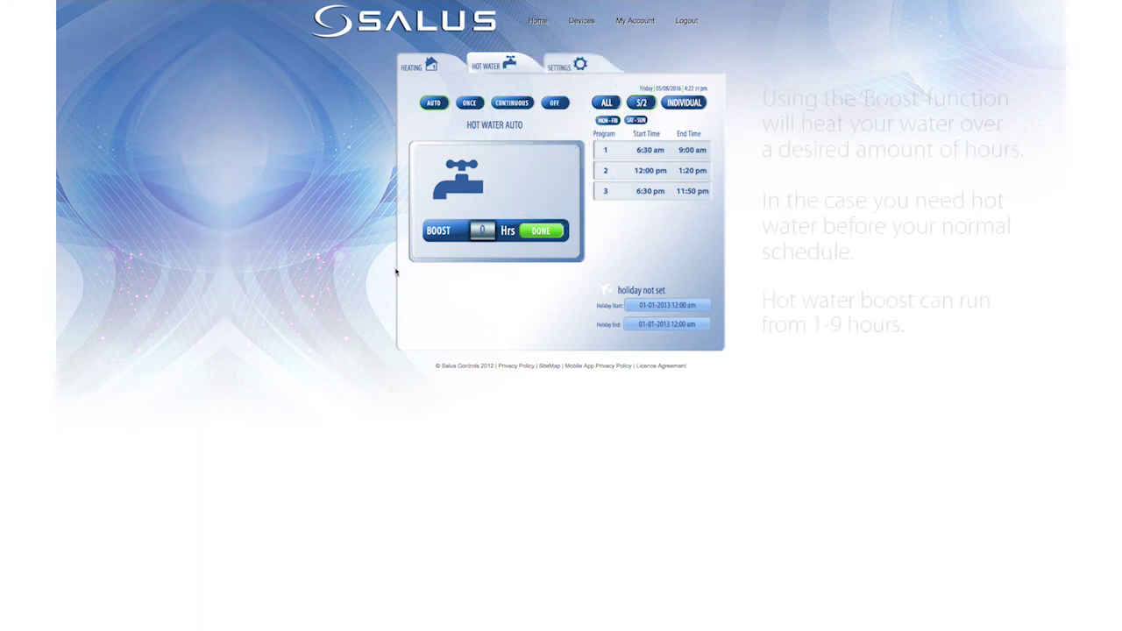
- Set the hot water boost length to 1 hour and start the boost
left_click(483, 230)
left_click_drag(428, 184, 443, 184)
left_click(556, 200)
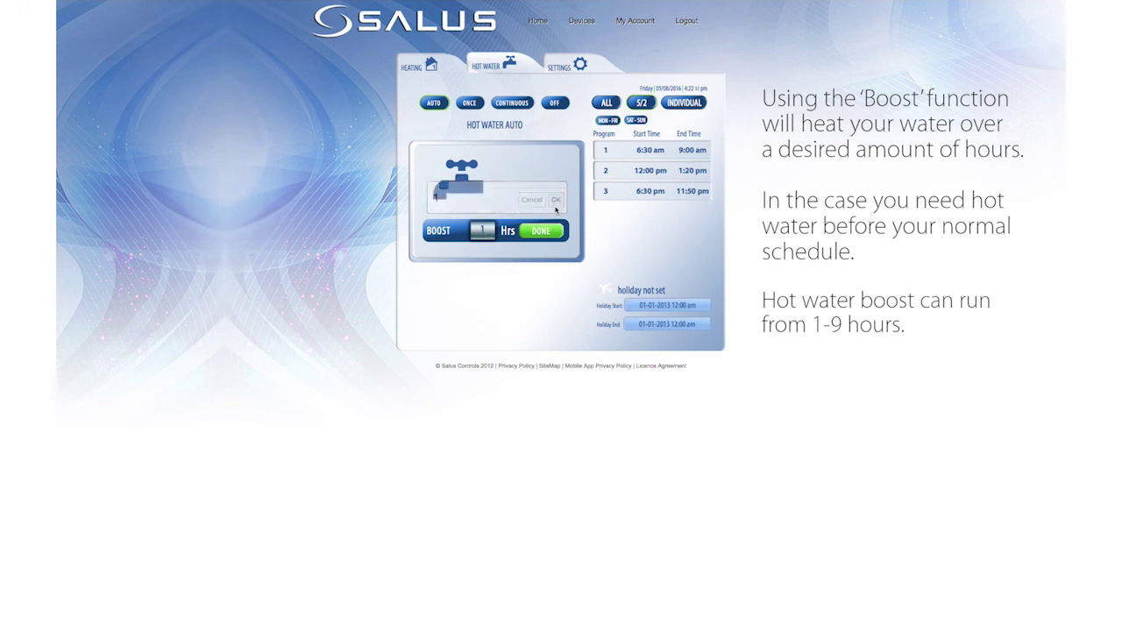
left_click(540, 234)
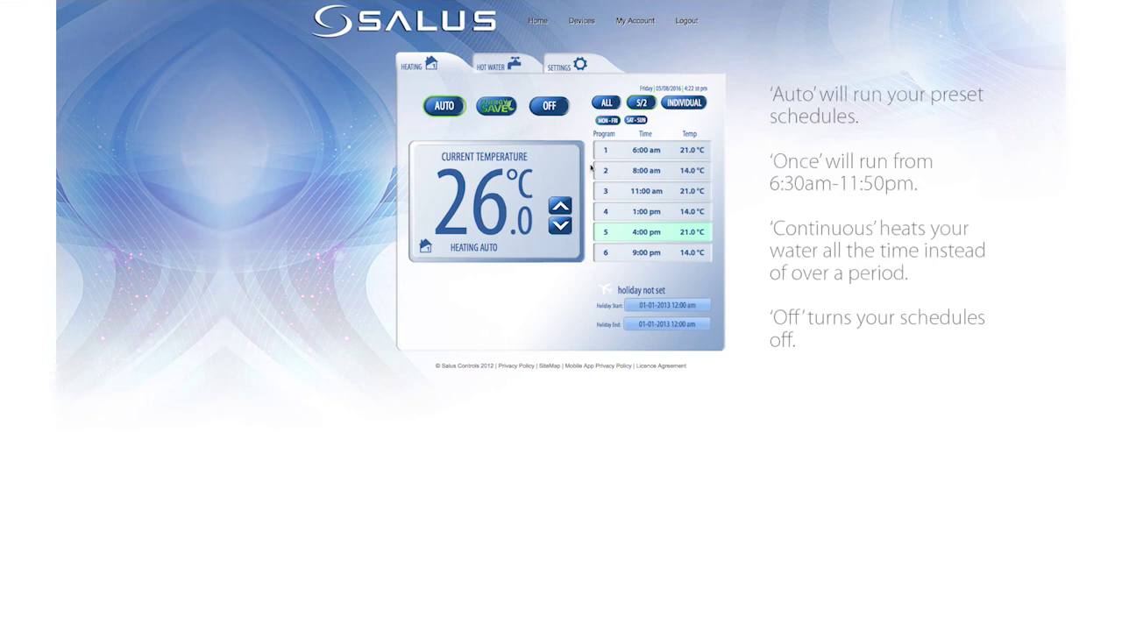
- Cancel the running boost, cycle hot water through Once, Continuous and Off, then return it to Auto
left_click(504, 61)
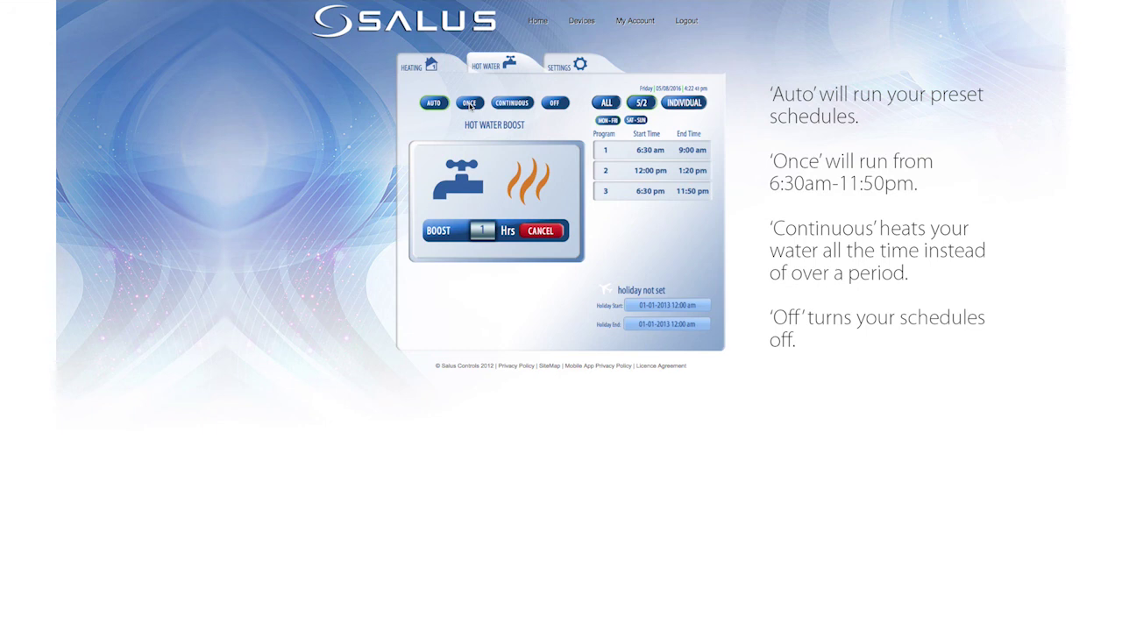
left_click(537, 229)
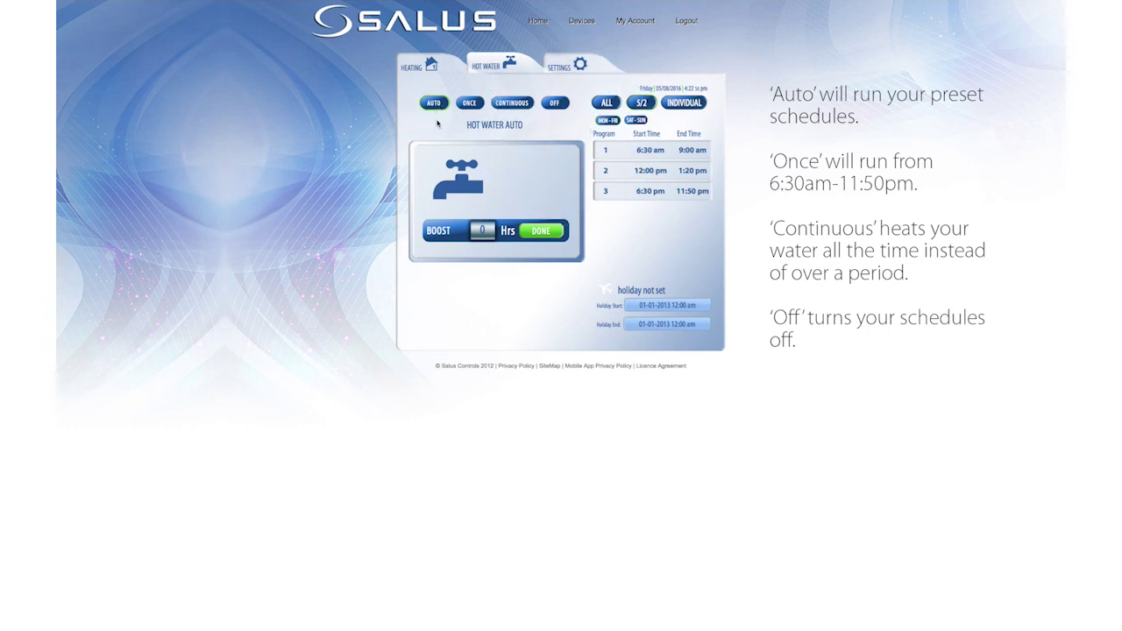
left_click(470, 103)
left_click(505, 106)
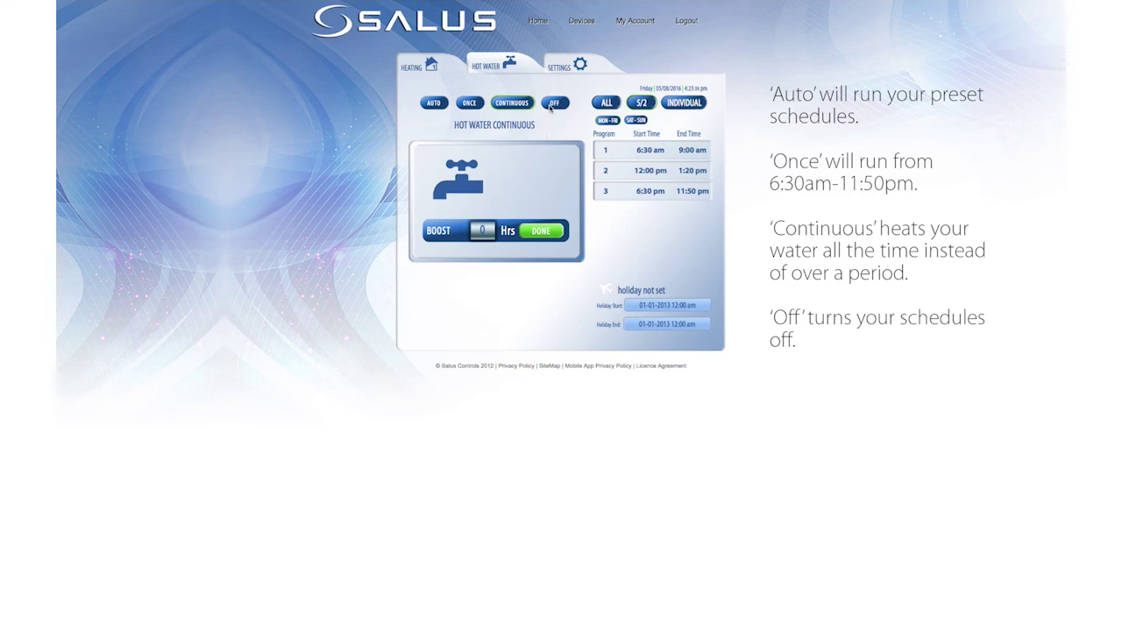
left_click(551, 105)
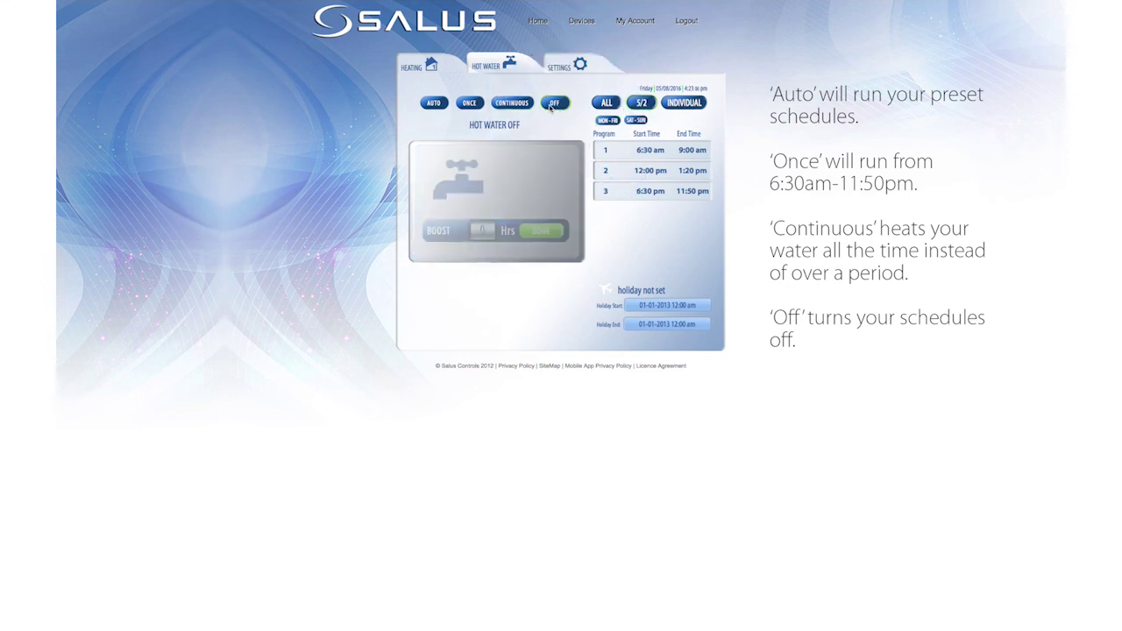
left_click(463, 104)
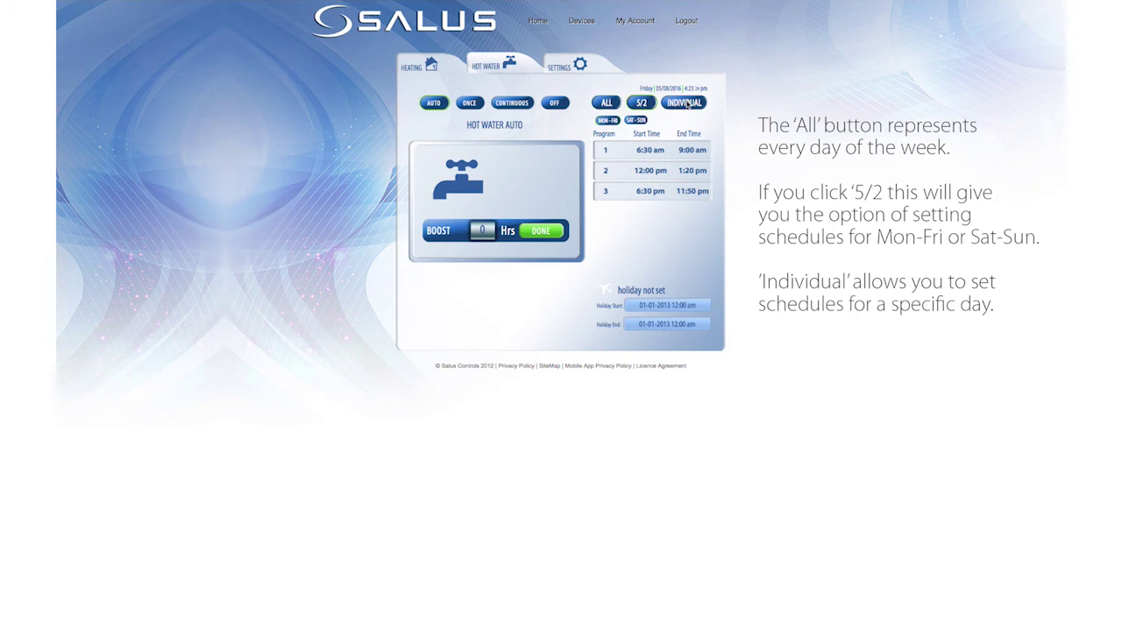
- Switch hot water to the Individual schedule type and view one day's programs
left_click(687, 105)
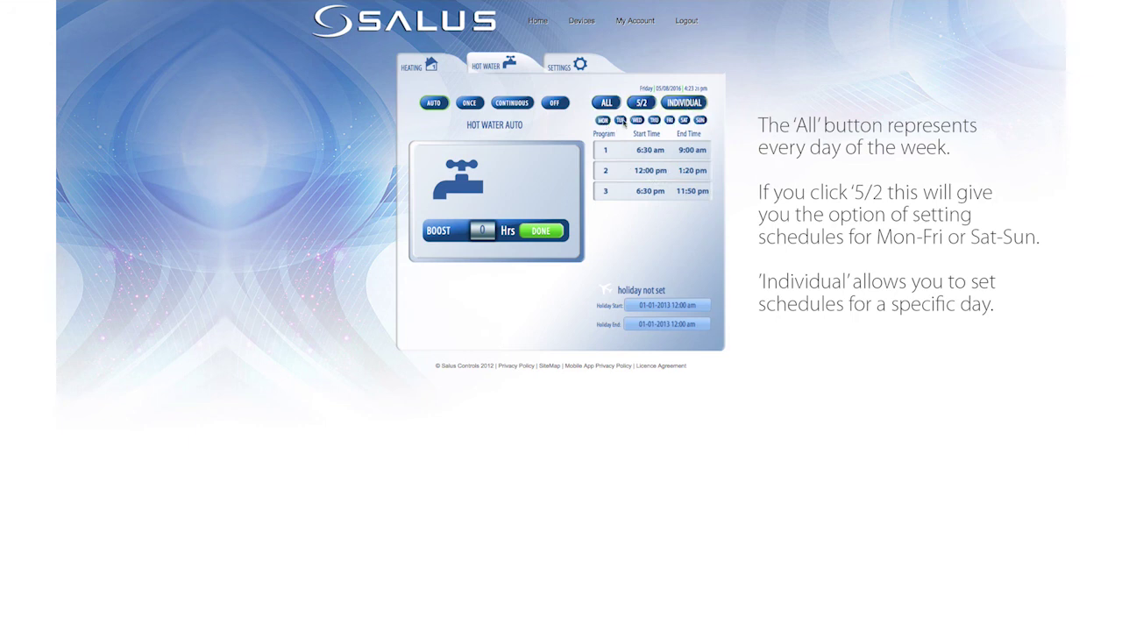
left_click(669, 120)
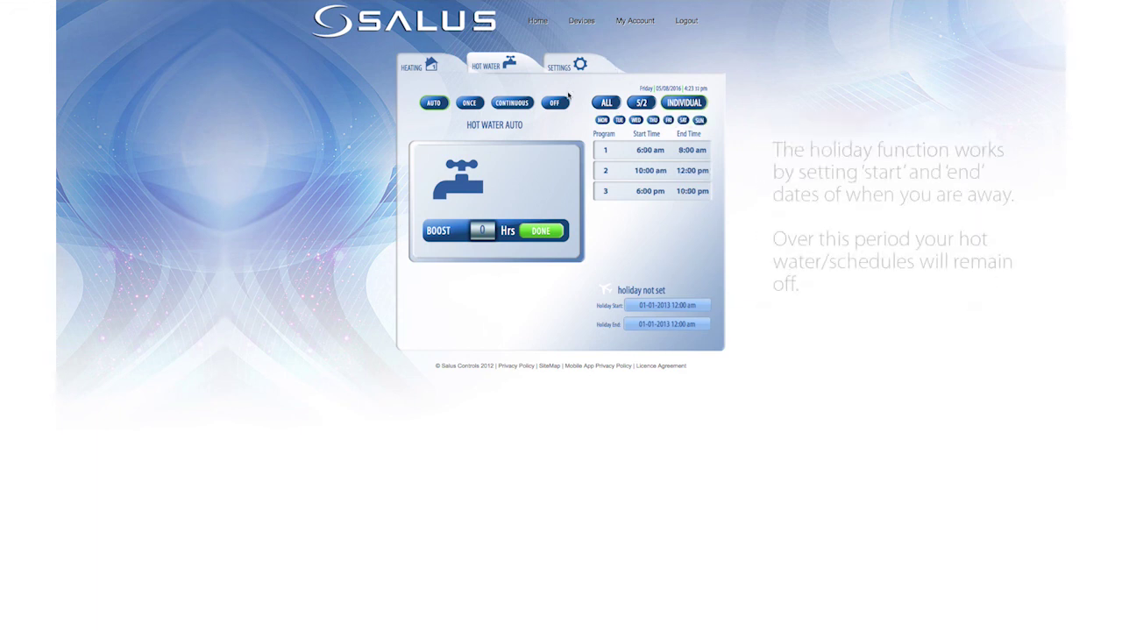
- Set the holiday start to 01-01-2013 and end to 17-01-2013, and apply it
left_click(666, 306)
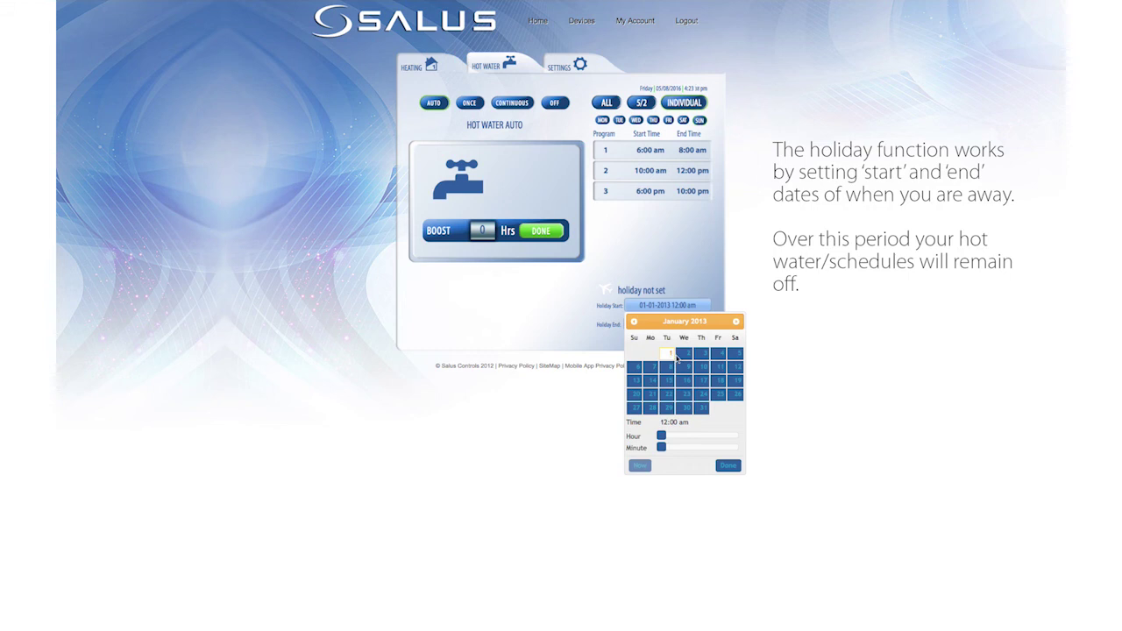
left_click(766, 308)
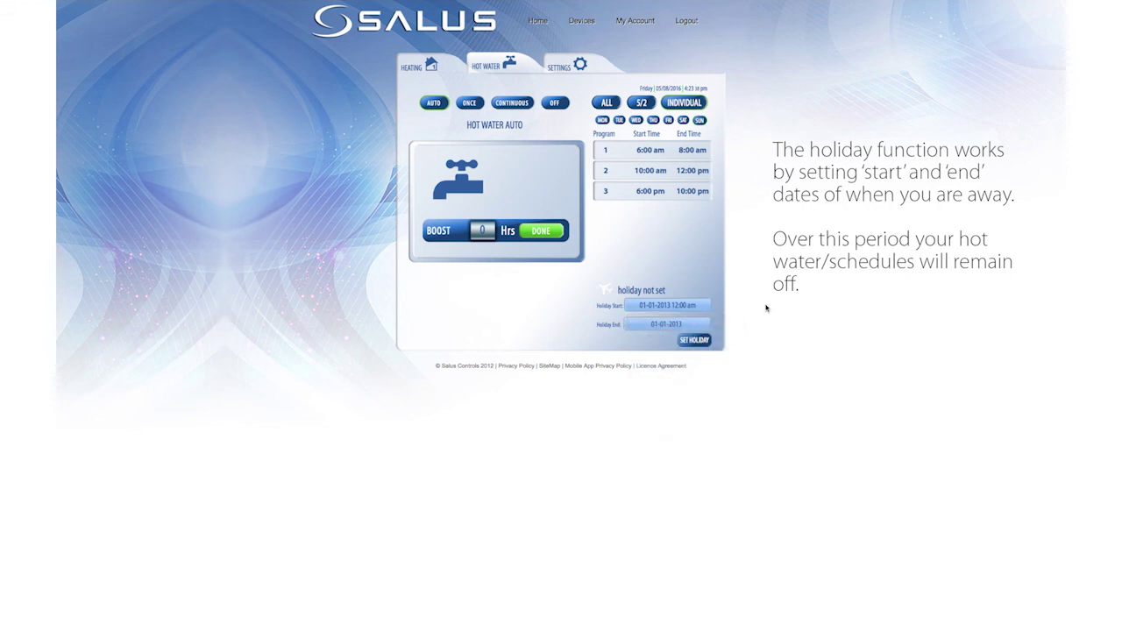
left_click(675, 326)
left_click(702, 400)
left_click(803, 353)
left_click(696, 341)
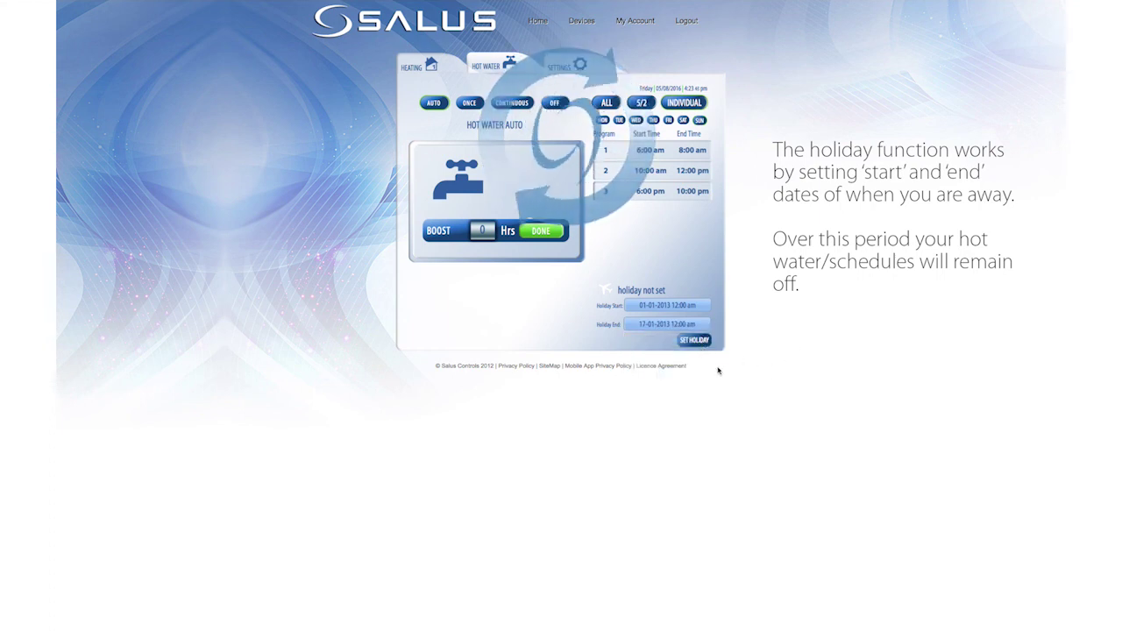